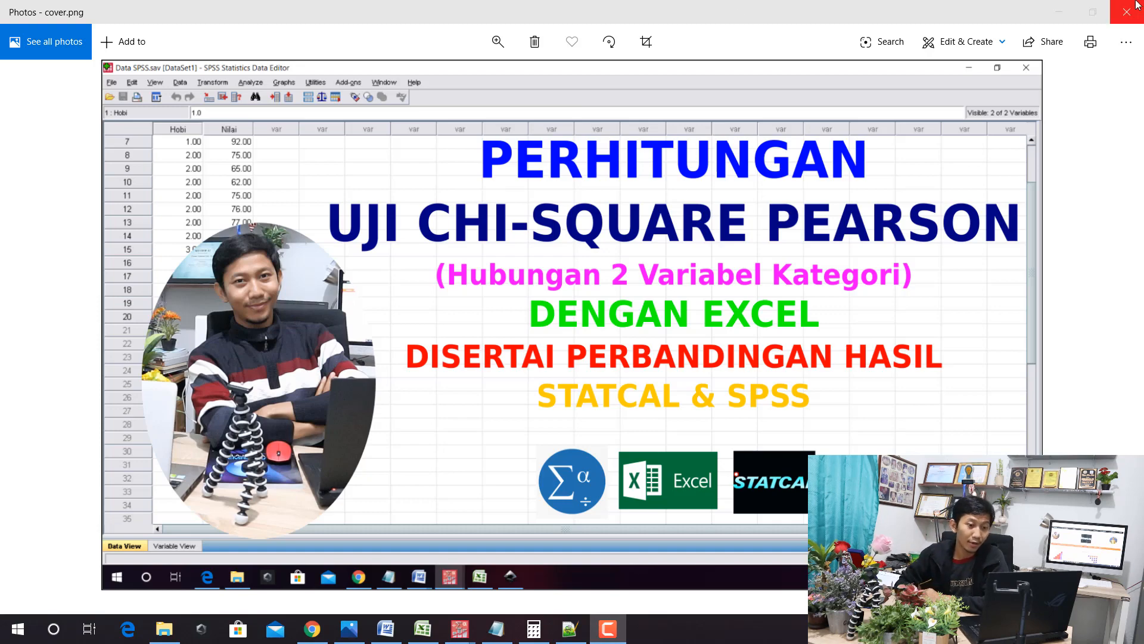
Close the cover image and switch to Chrome to locate the chi-square article and data download entry on statkomat.com.
left_click(1123, 20)
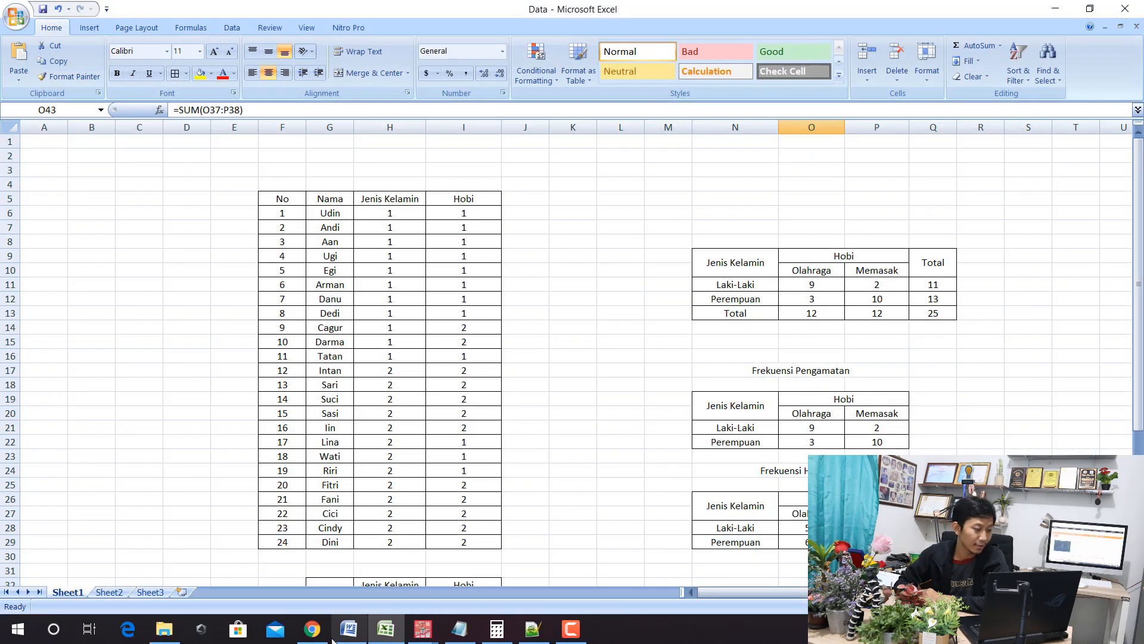
left_click(312, 629)
scroll(298, 219, "down", 10)
left_click_drag(238, 39, 170, 45)
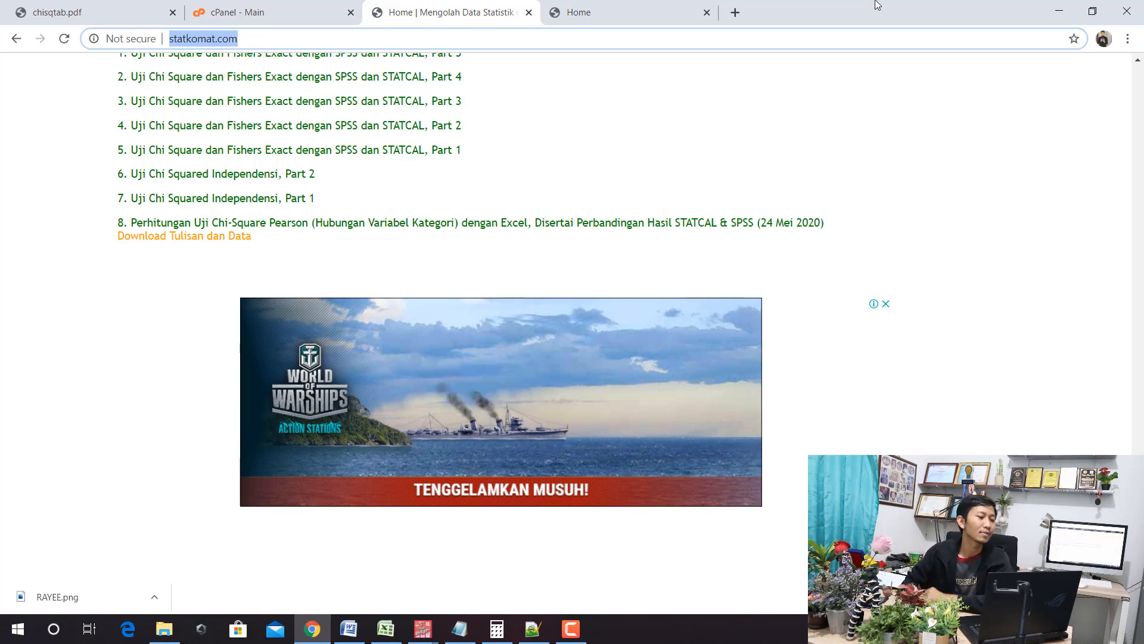
Look over the STATCAL home page at statcal.org down to its download link and version updates, and minimise the browser.
left_click(673, 12)
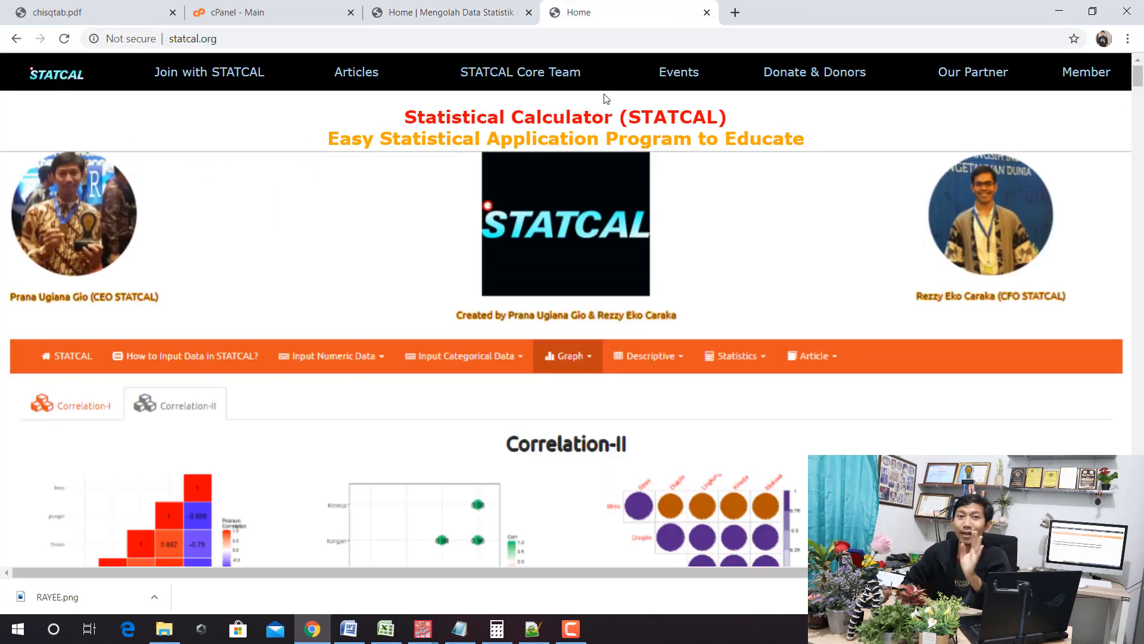
scroll(429, 225, "down", 5)
scroll(430, 225, "up", 3)
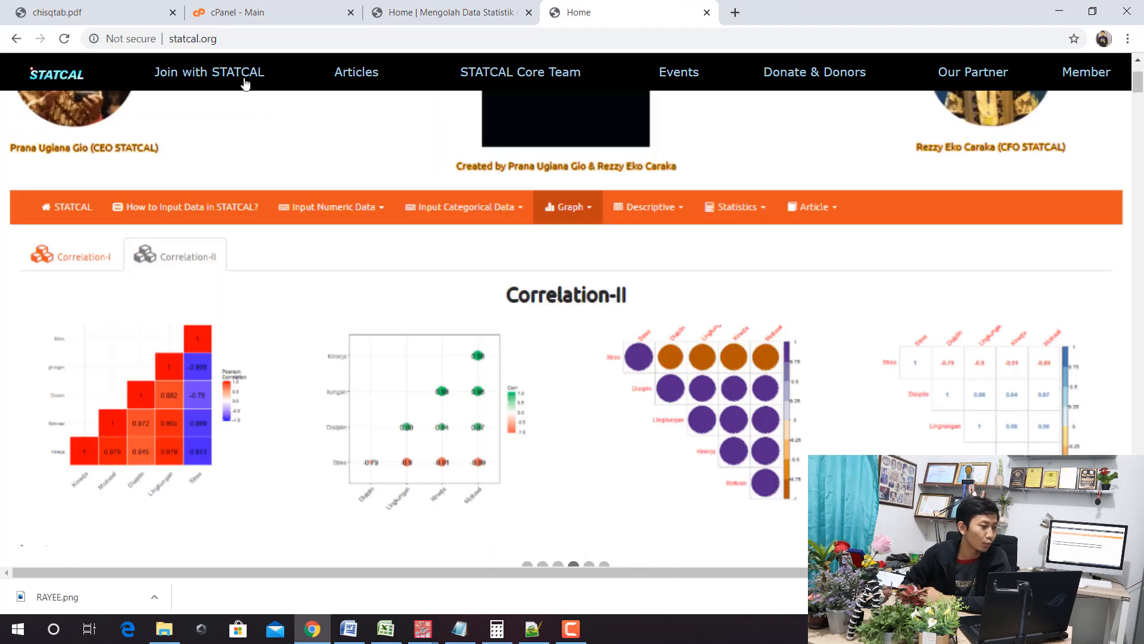
left_click(238, 38)
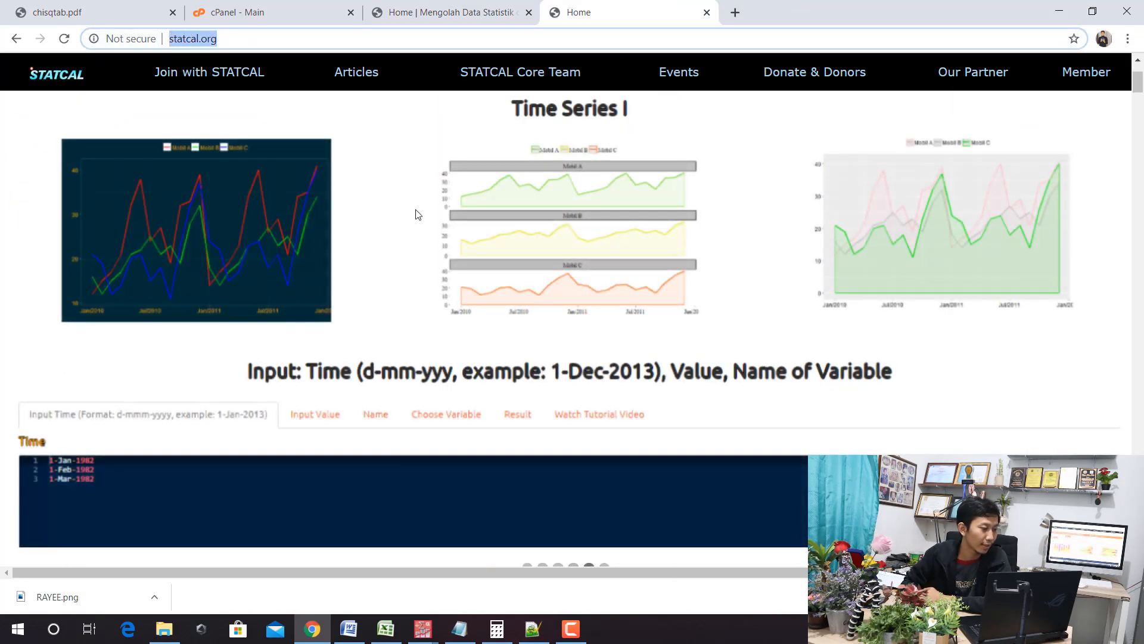
scroll(416, 212, "down", 15)
scroll(416, 212, "down", 7)
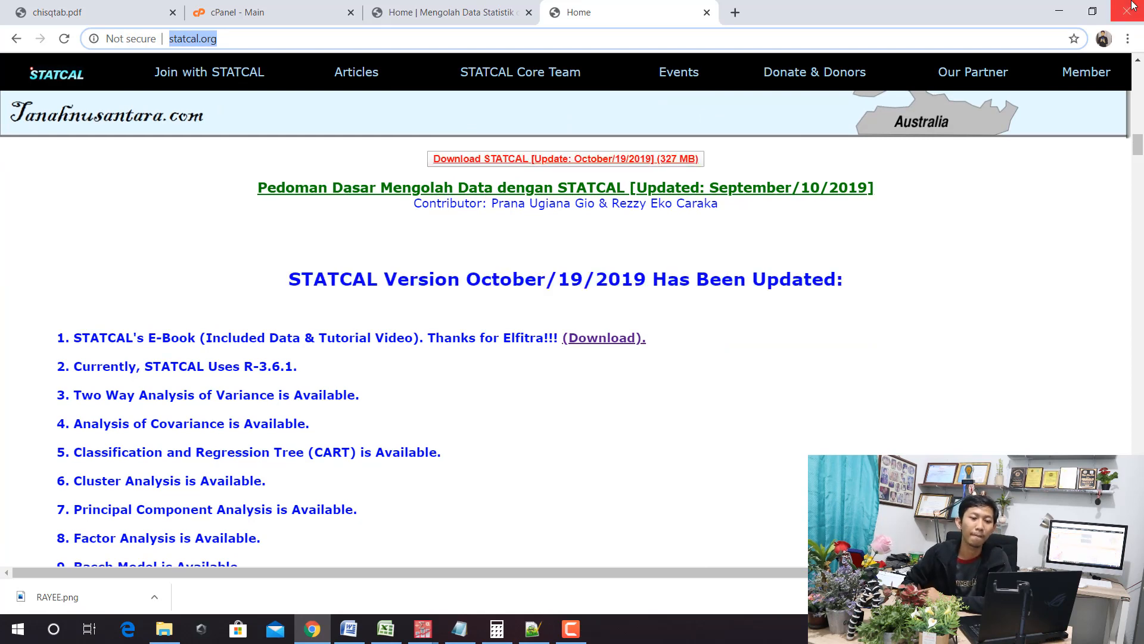
left_click(1070, 7)
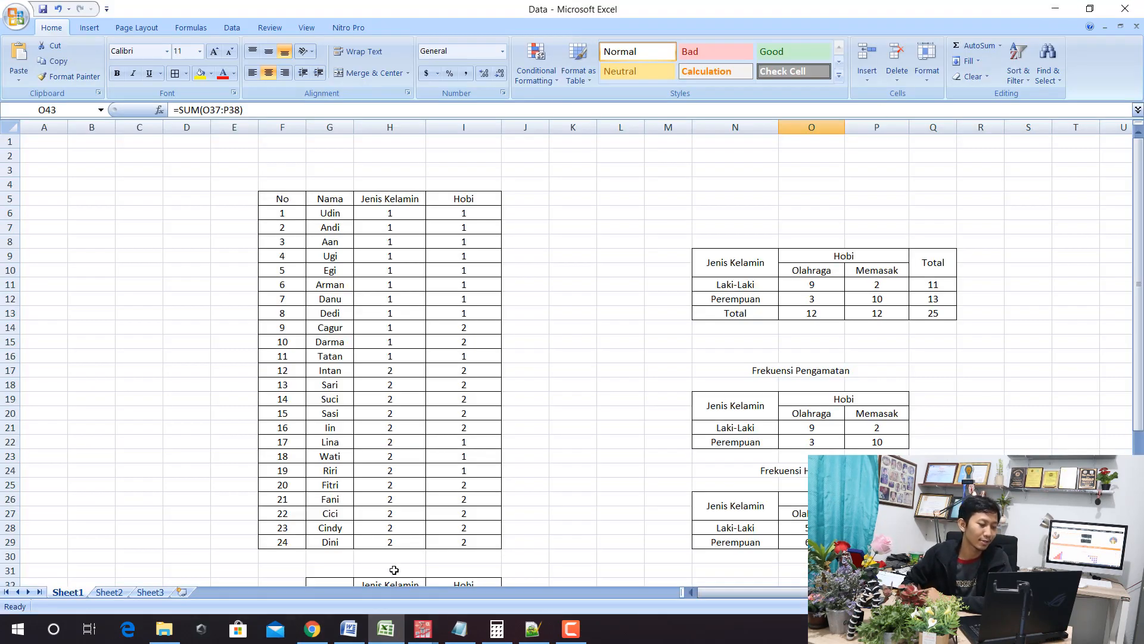
Switch to the Uji Chi Square document in Word and look over the data in Tabel 1.
left_click(349, 628)
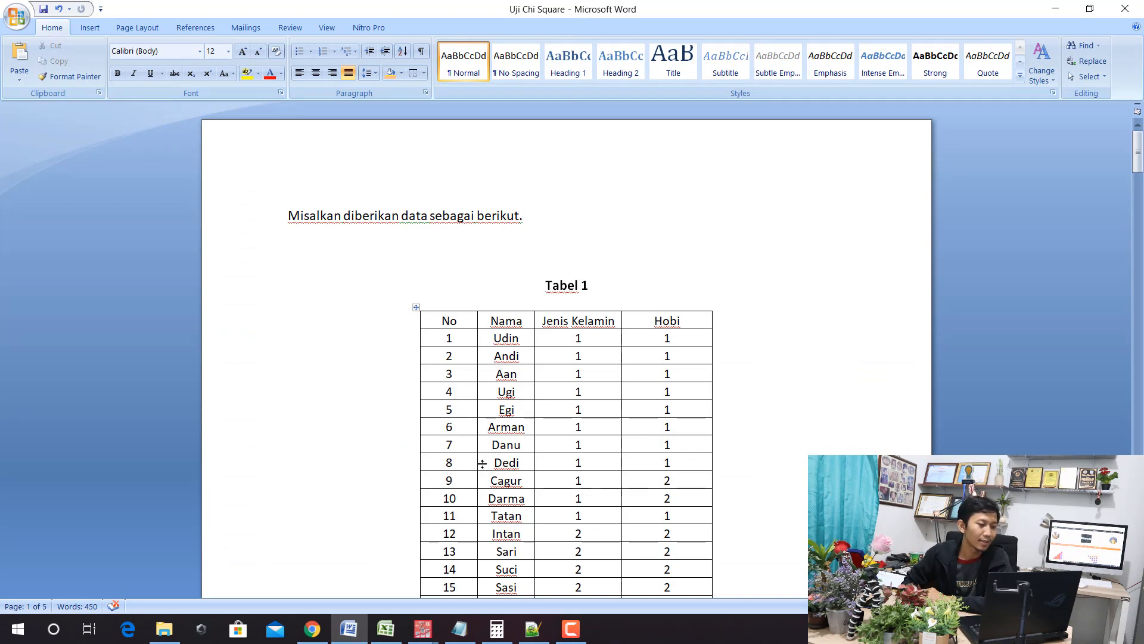
scroll(480, 466, "down", 3)
scroll(481, 466, "up", 2)
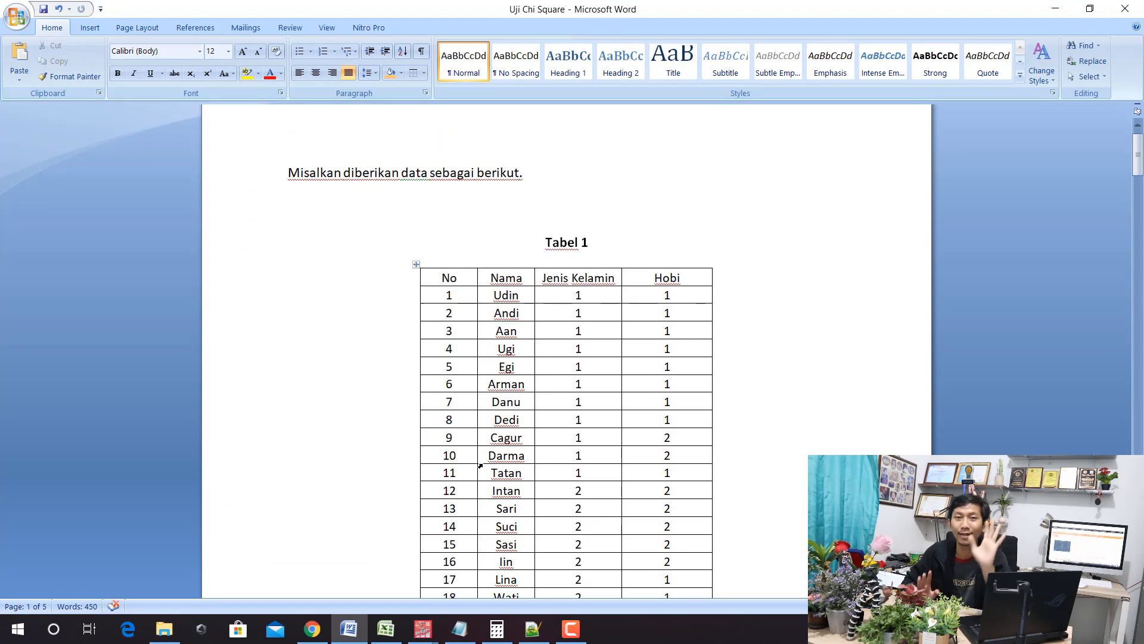
scroll(552, 440, "down", 7)
scroll(551, 439, "up", 4)
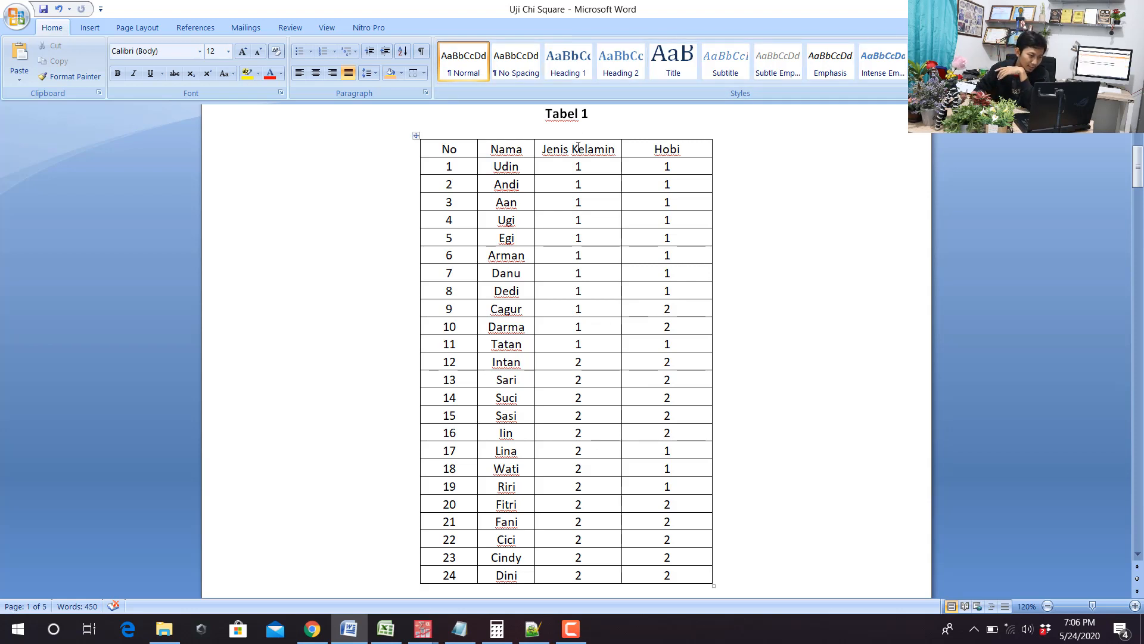
Select cells in the Jenis Kelamin and Hobi columns of Tabel 1 to point out the two variables.
left_click_drag(575, 149, 575, 256)
left_click_drag(658, 149, 653, 228)
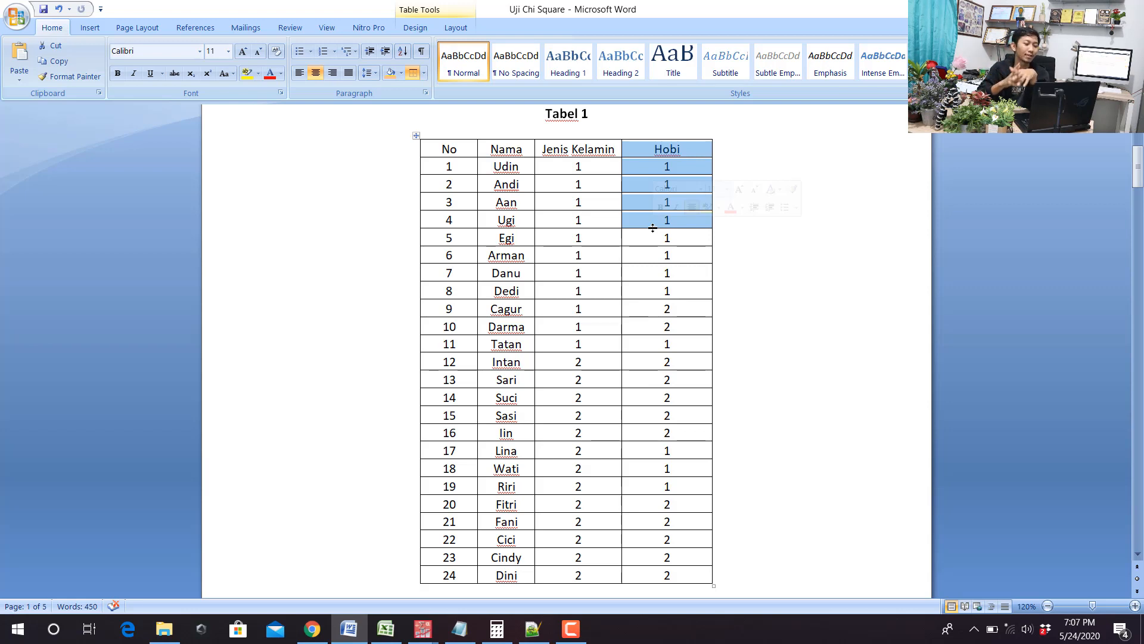
left_click_drag(614, 149, 616, 245)
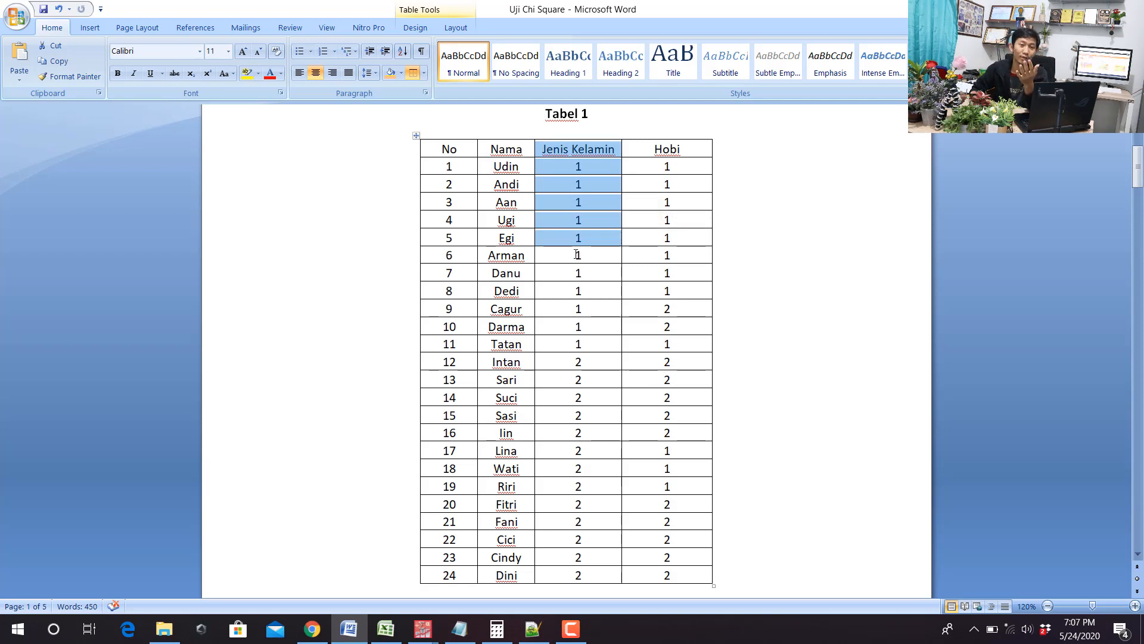
Compare the Jenis Kelamin codes in Tabel 1 with the category legend table below it.
scroll(576, 254, "down", 5)
scroll(576, 255, "up", 3)
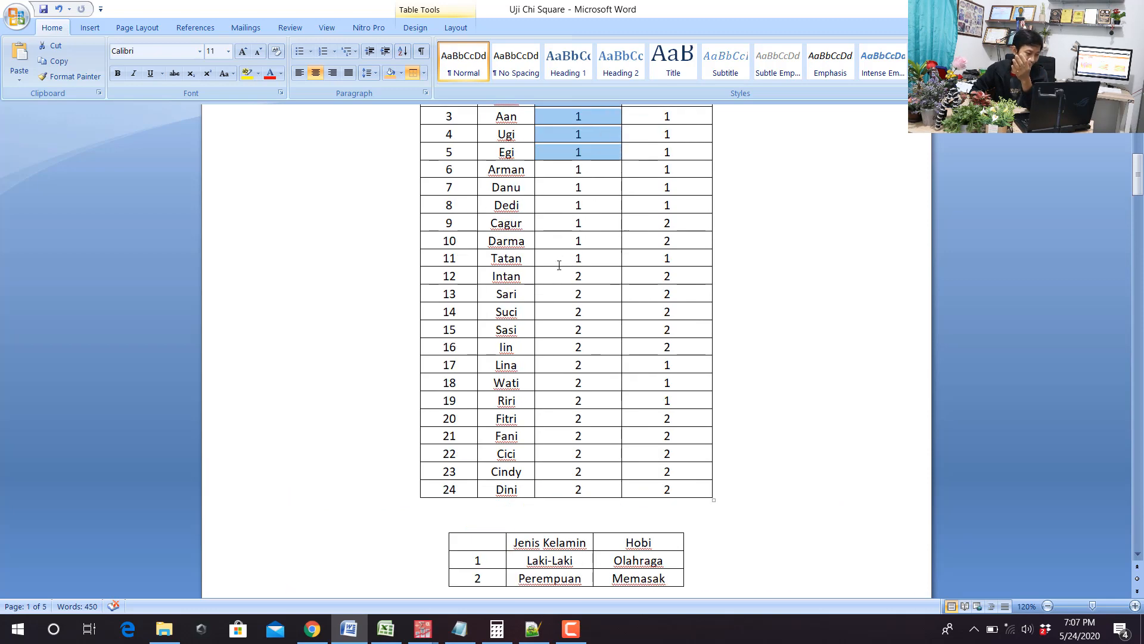
scroll(530, 399, "down", 3)
left_click(545, 432)
scroll(587, 298, "up", 3)
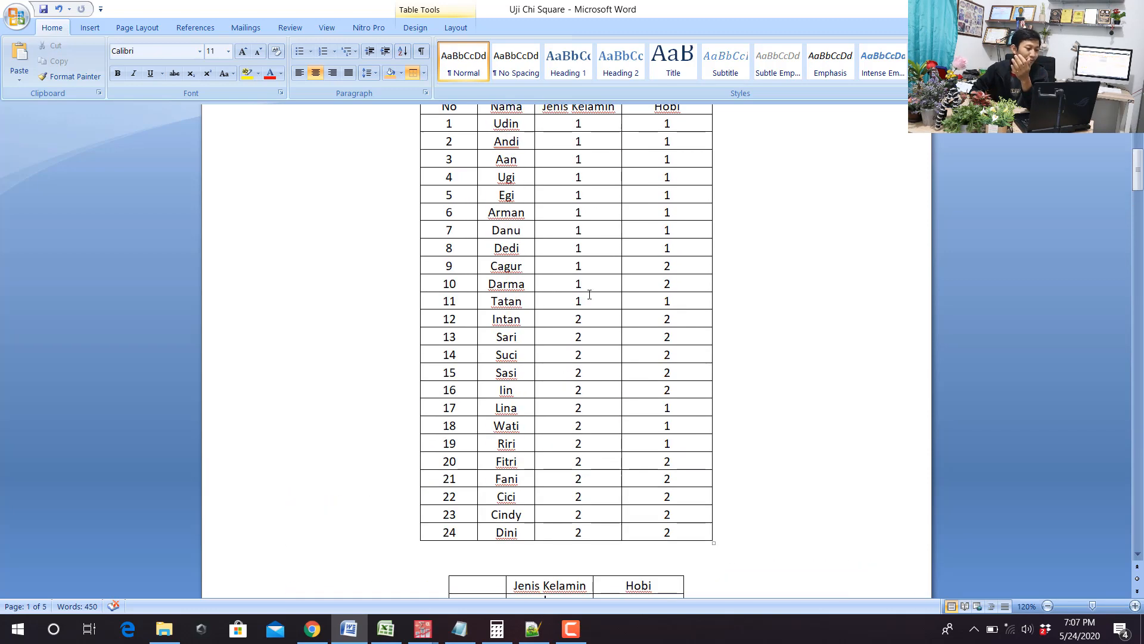
scroll(588, 298, "down", 3)
key("Down")
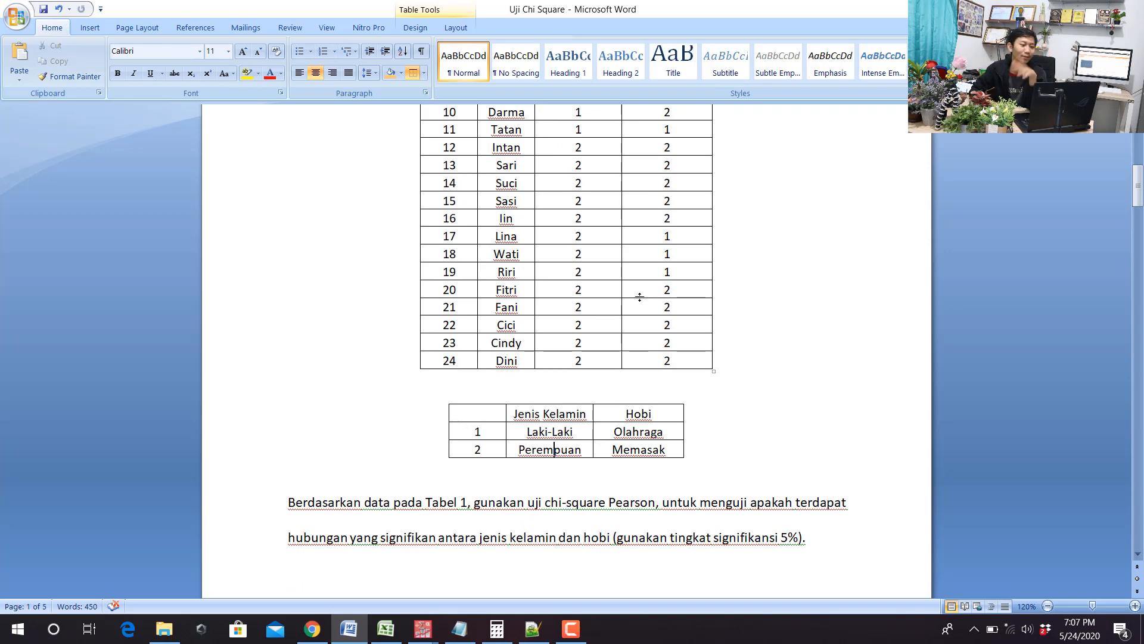
scroll(628, 284, "up", 3)
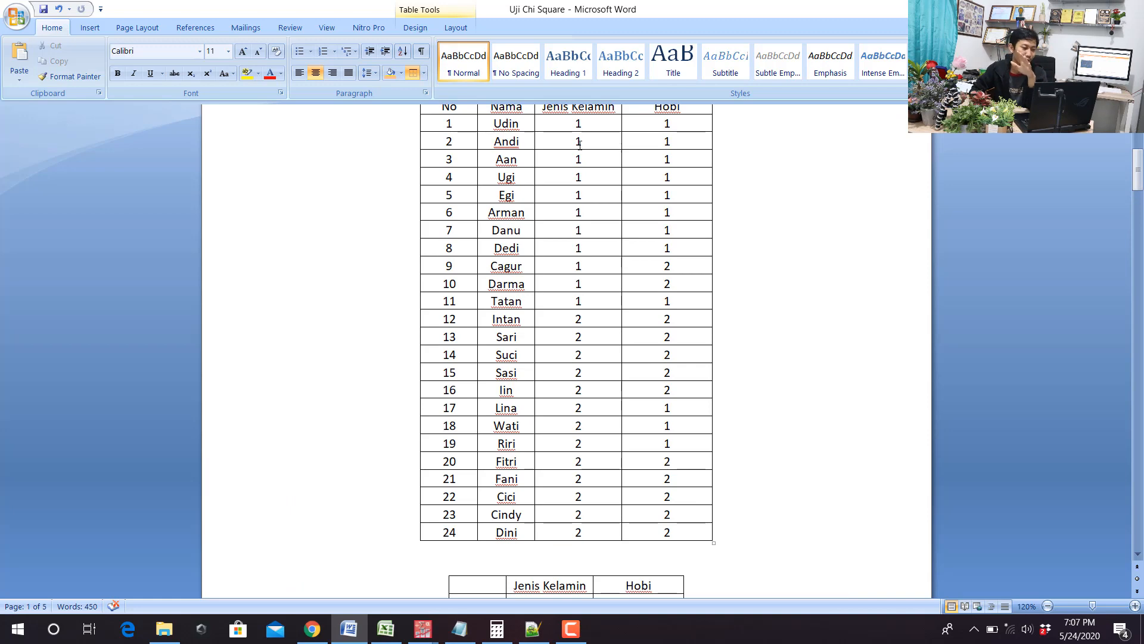
left_click_drag(587, 132, 587, 145)
scroll(601, 186, "down", 1)
scroll(616, 214, "up", 2)
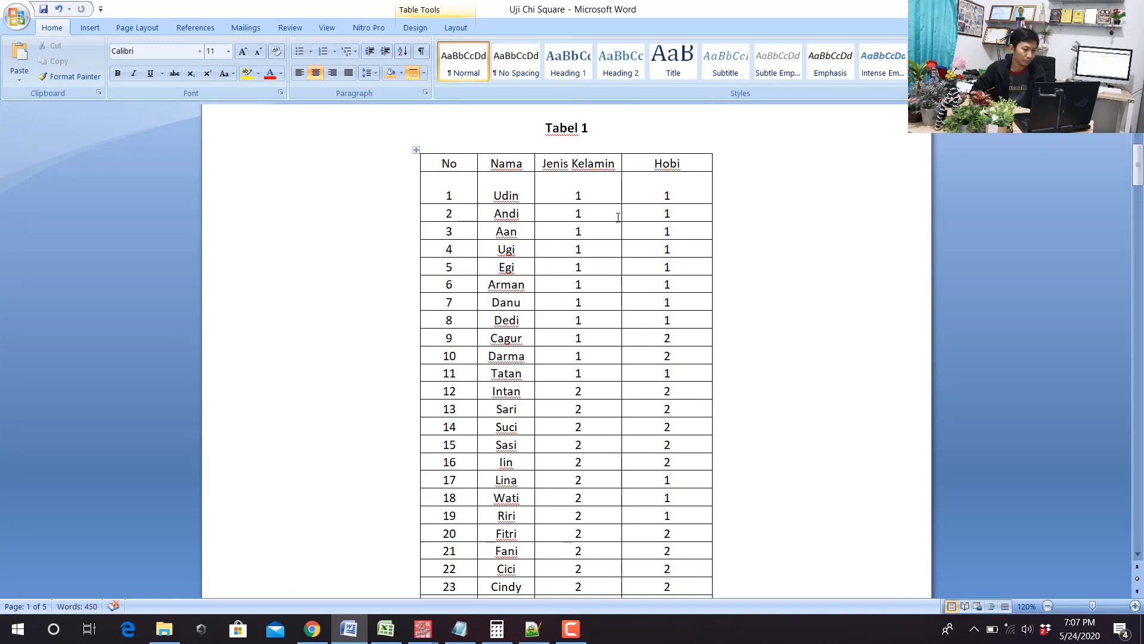
Look up the meaning of the Hobi codes and select the Olahraga and Memasak entries in the legend table.
scroll(618, 217, "down", 5)
scroll(586, 386, "up", 3)
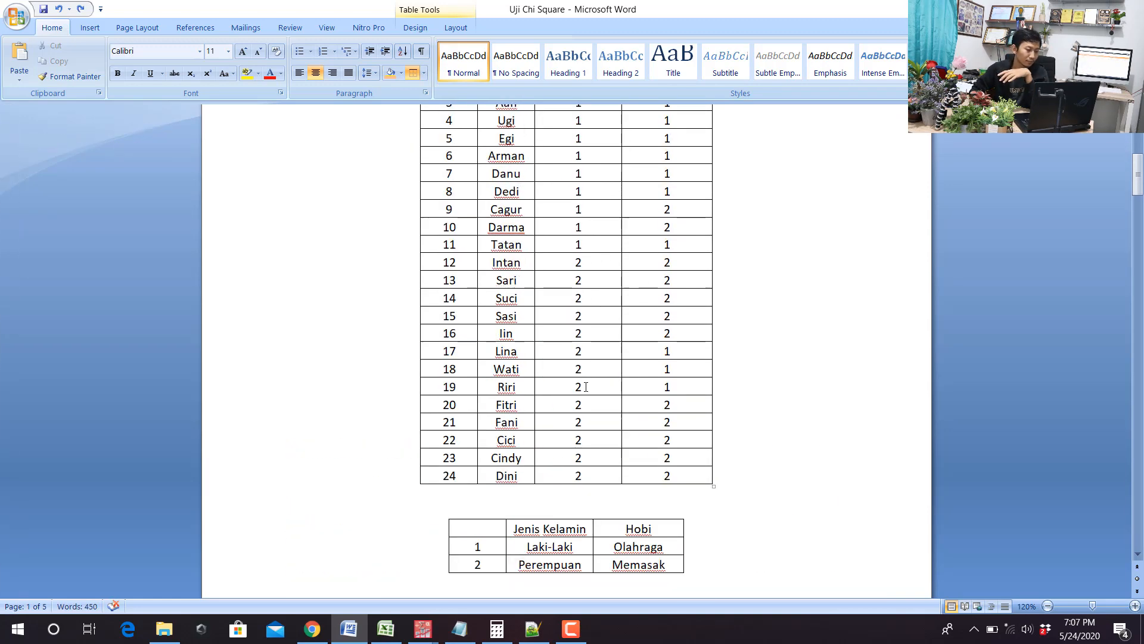
scroll(585, 371, "up", 3)
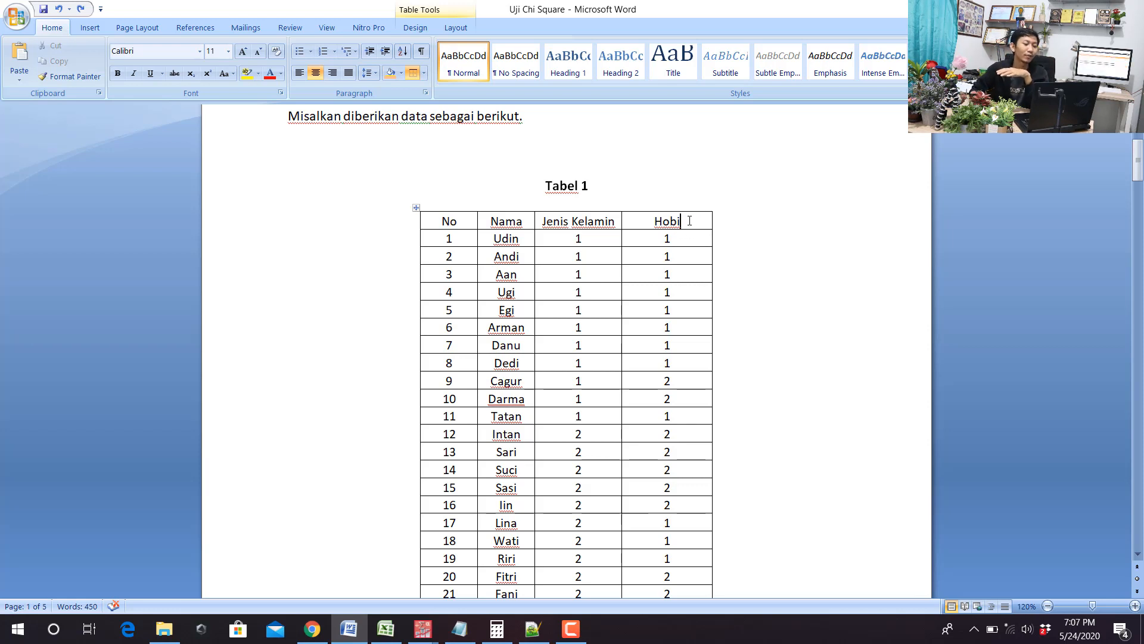
scroll(685, 280, "down", 12)
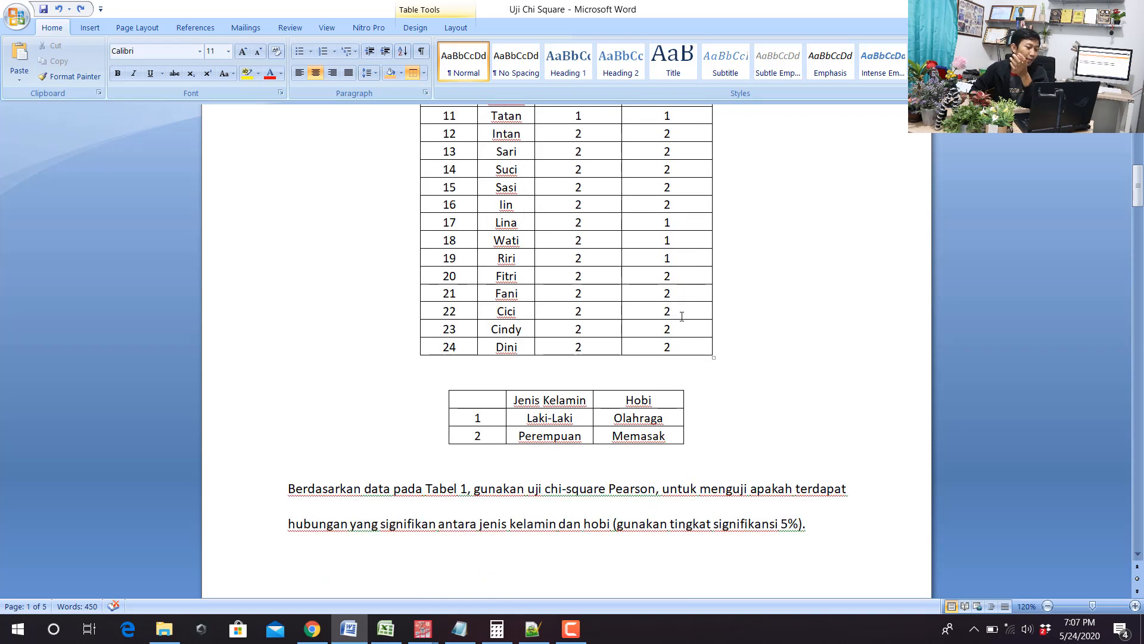
left_click_drag(661, 310, 646, 293)
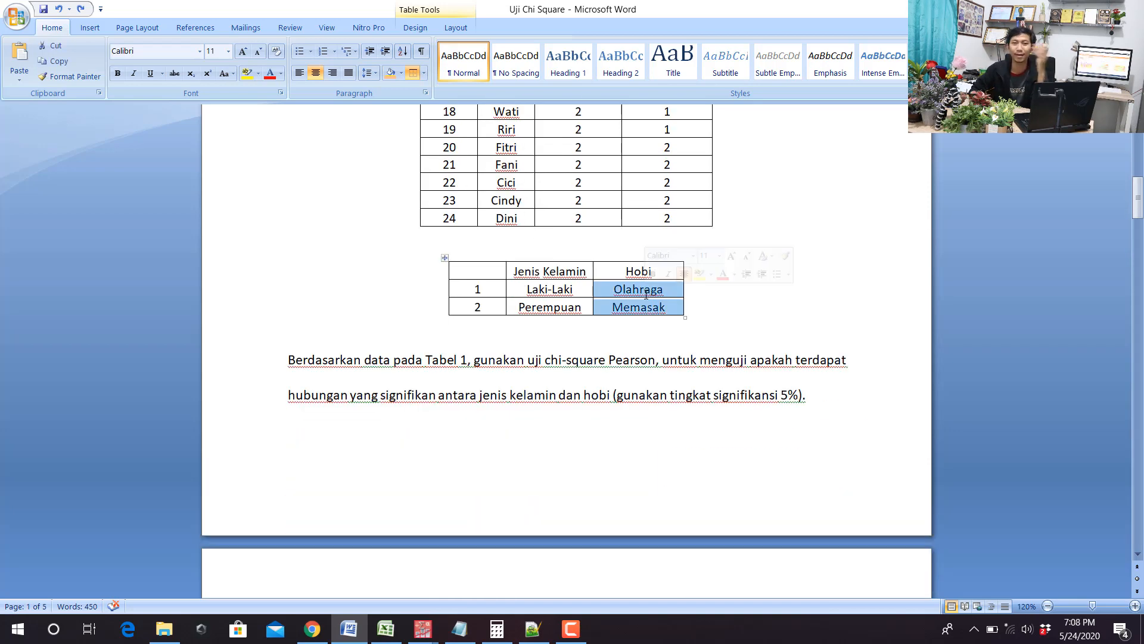
Check the Jenis Kelamin and Hobi codes of respondent 1 in Tabel 1 against the legend table.
scroll(646, 293, "up", 11)
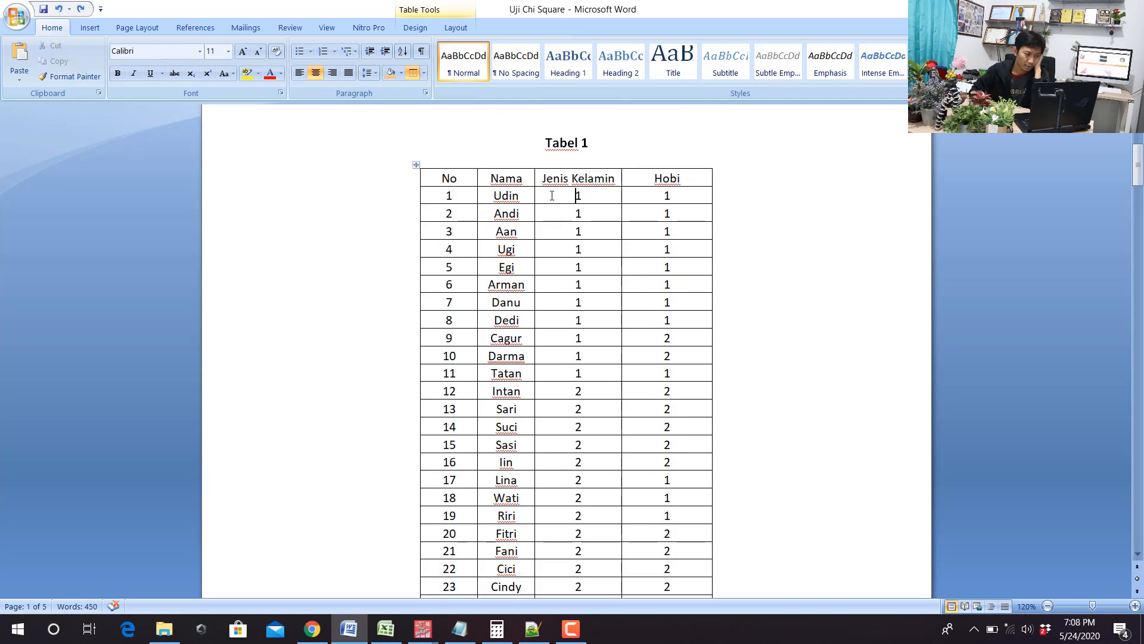
double_click(578, 196)
scroll(585, 269, "down", 10)
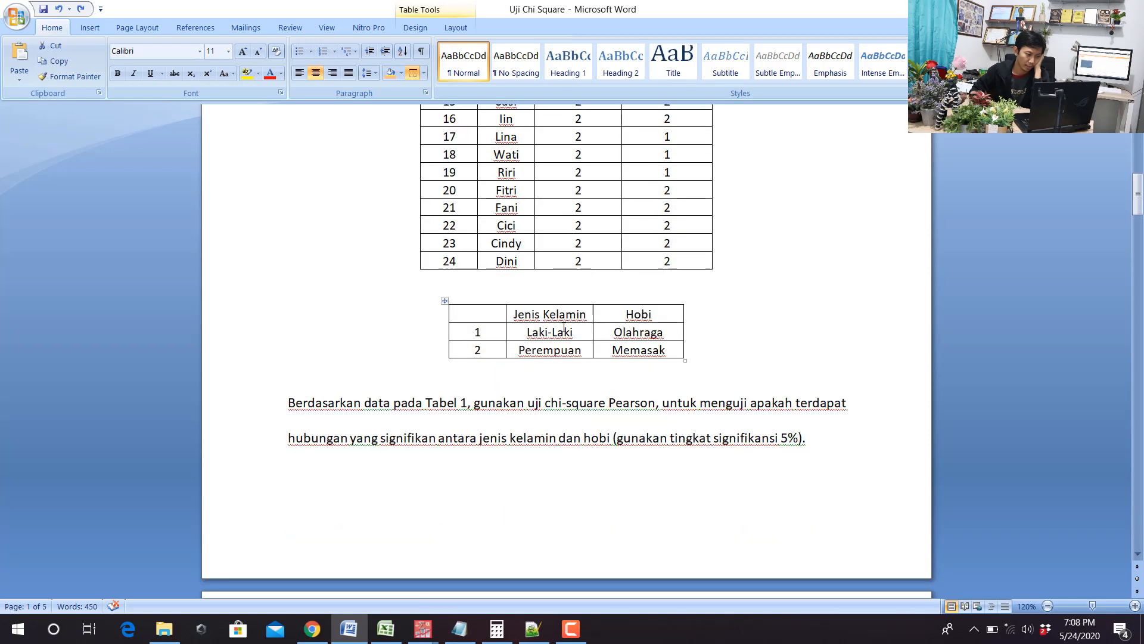
scroll(628, 227, "up", 12)
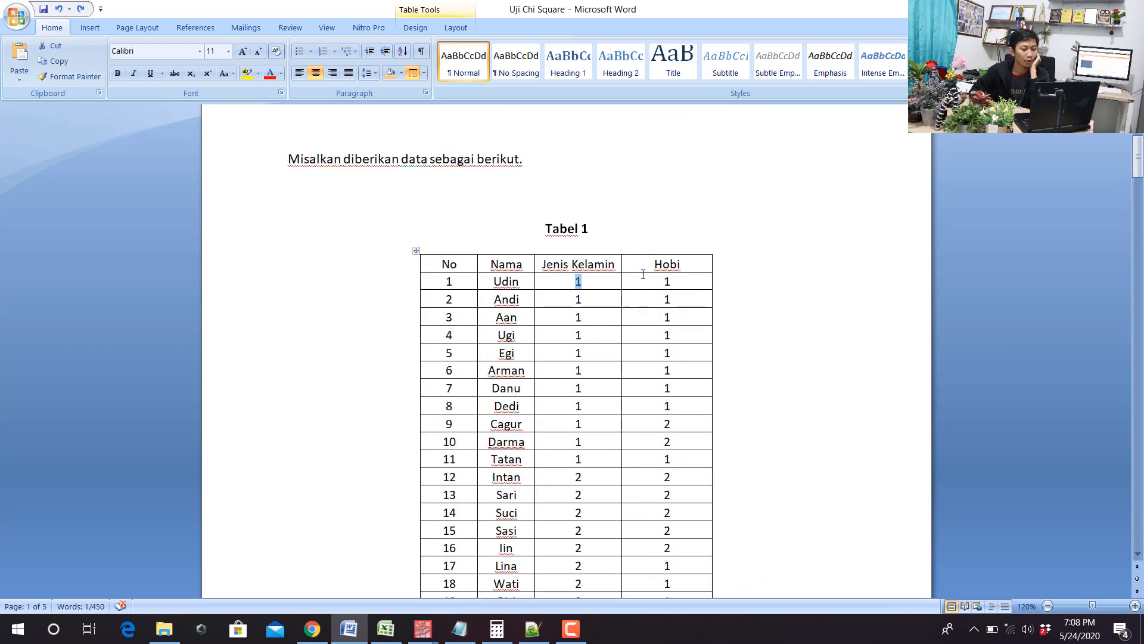
scroll(643, 274, "down", 2)
double_click(666, 152)
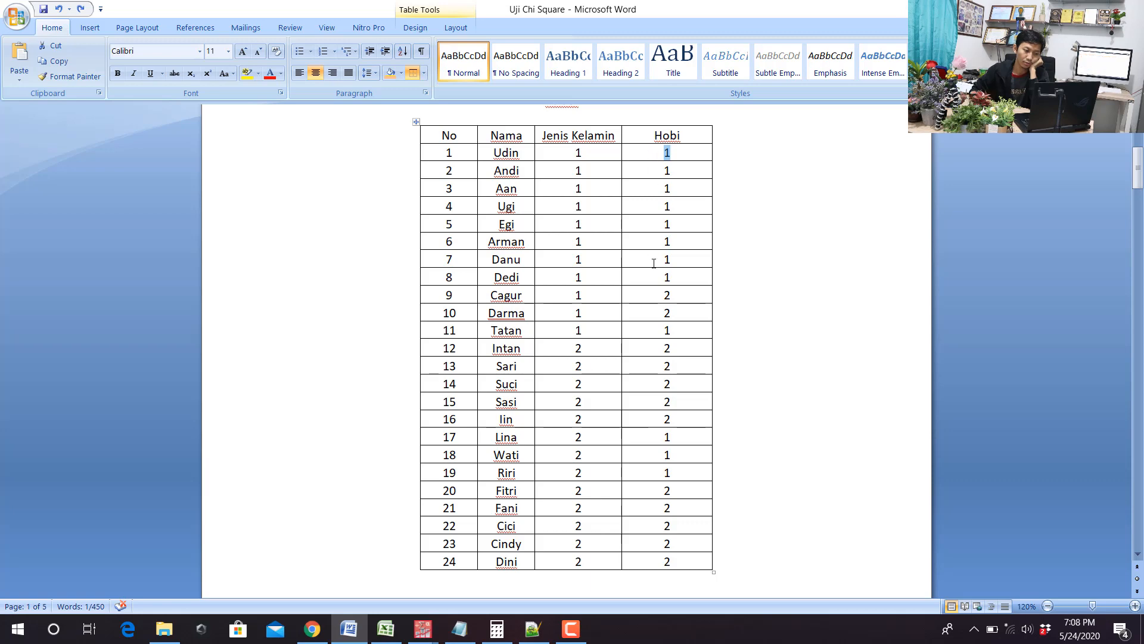
scroll(650, 262, "down", 8)
scroll(620, 215, "up", 7)
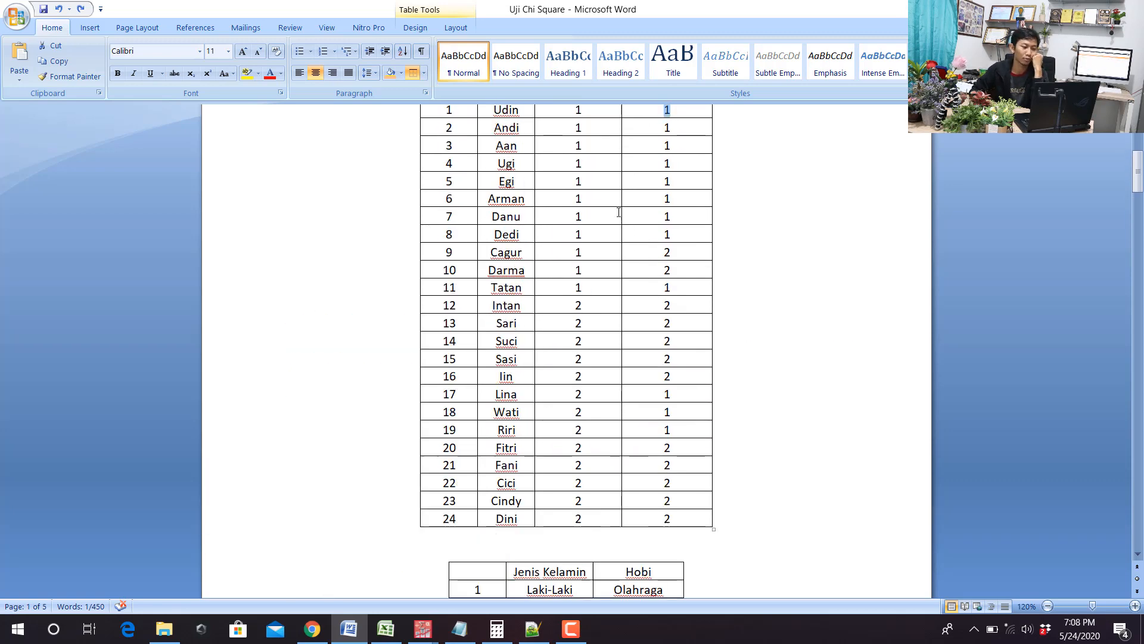
scroll(618, 212, "up", 2)
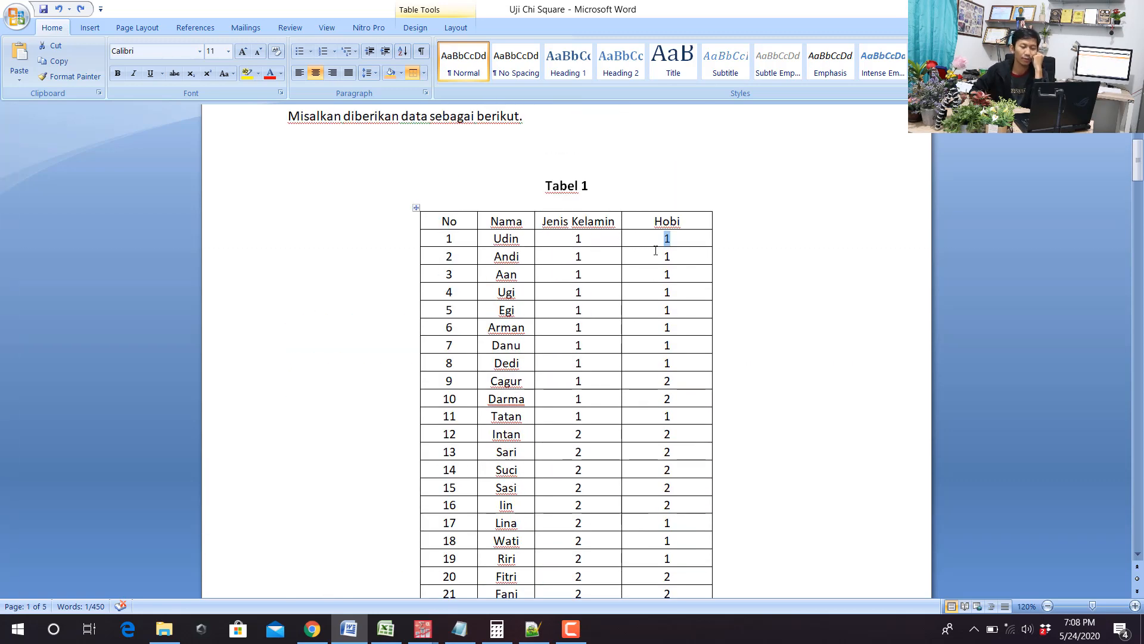
Check the Jenis Kelamin and Hobi codes of respondent 16 against the legend table.
scroll(656, 251, "down", 3)
left_click(530, 308)
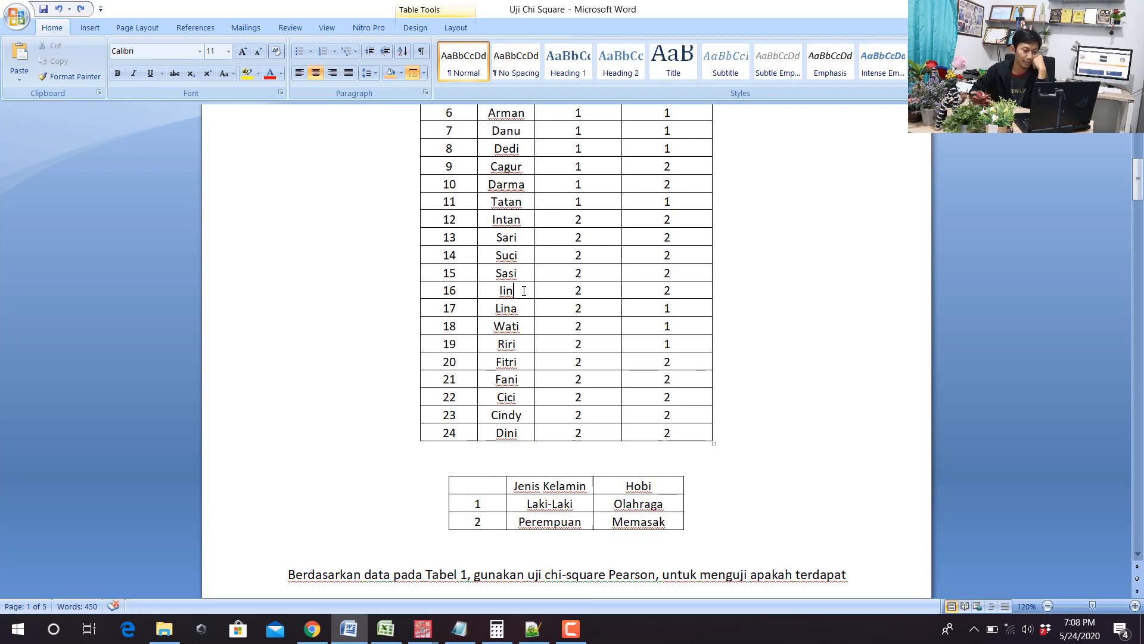
left_click(573, 293)
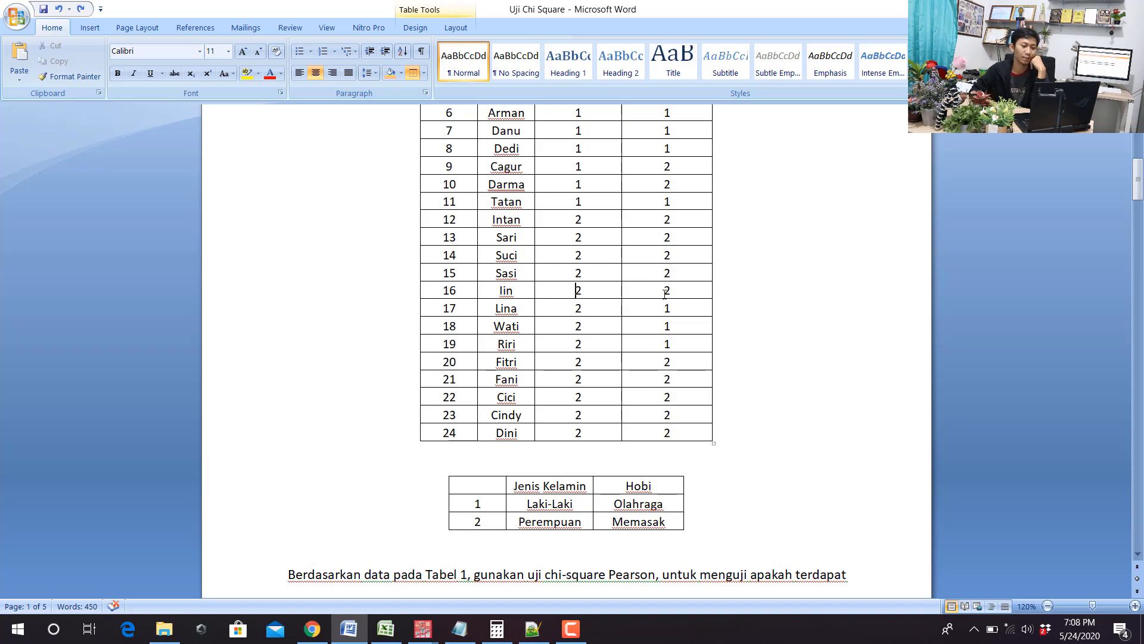
scroll(665, 293, "up", 3)
scroll(663, 301, "down", 6)
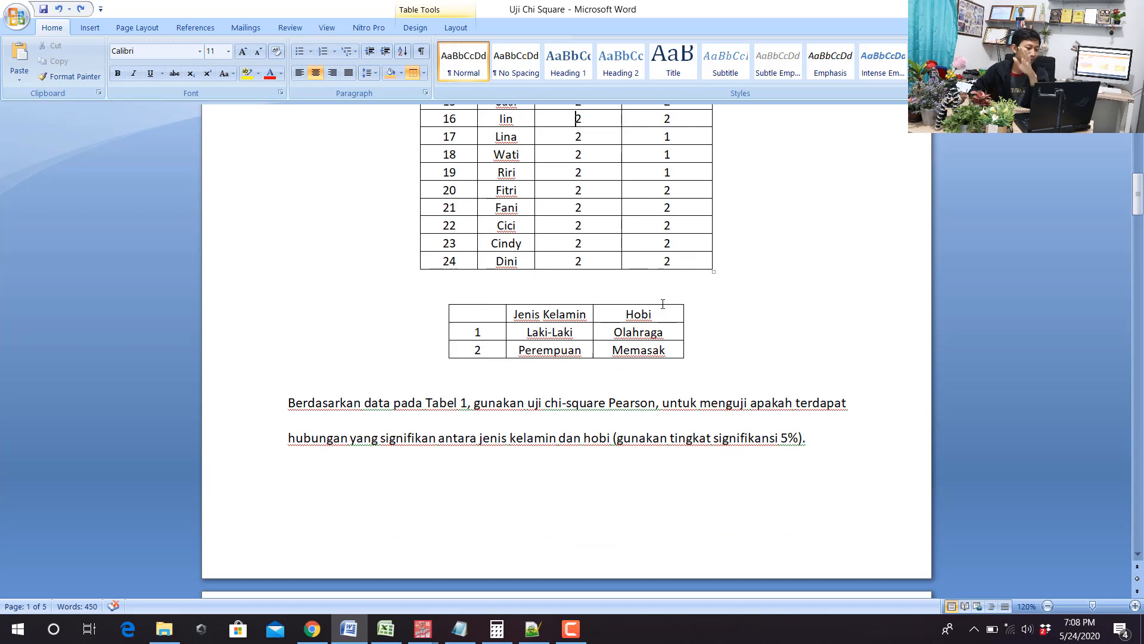
In the test question, highlight "apakah terdapat hubungan yang signifikan" in yellow and select "jenis kelamin dan hobi".
scroll(662, 304, "down", 3)
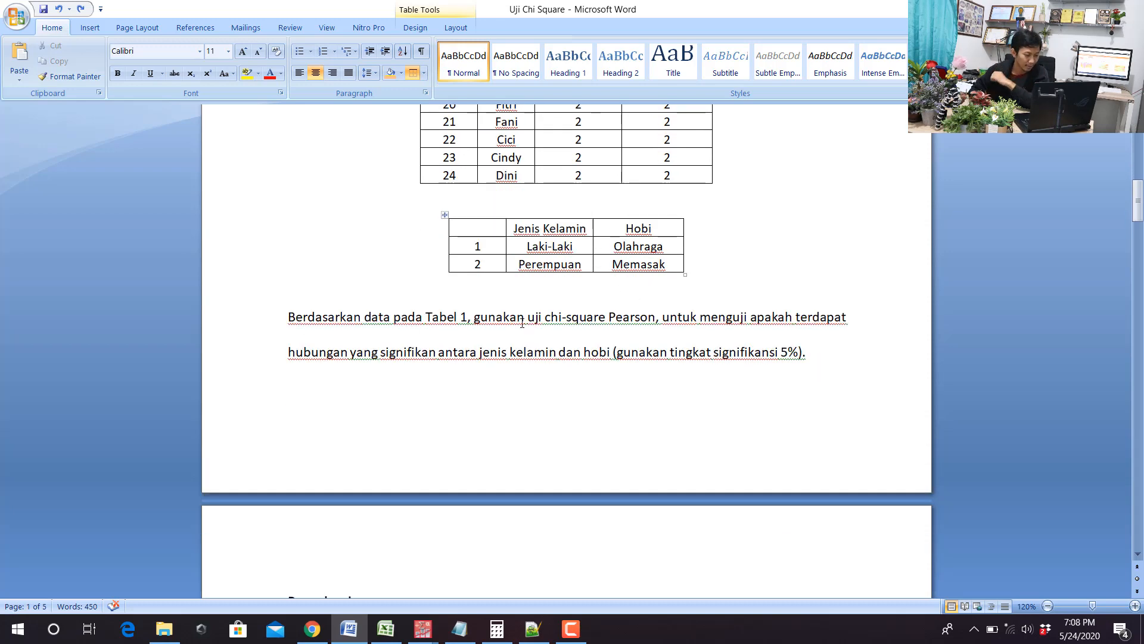
left_click_drag(623, 316, 563, 322)
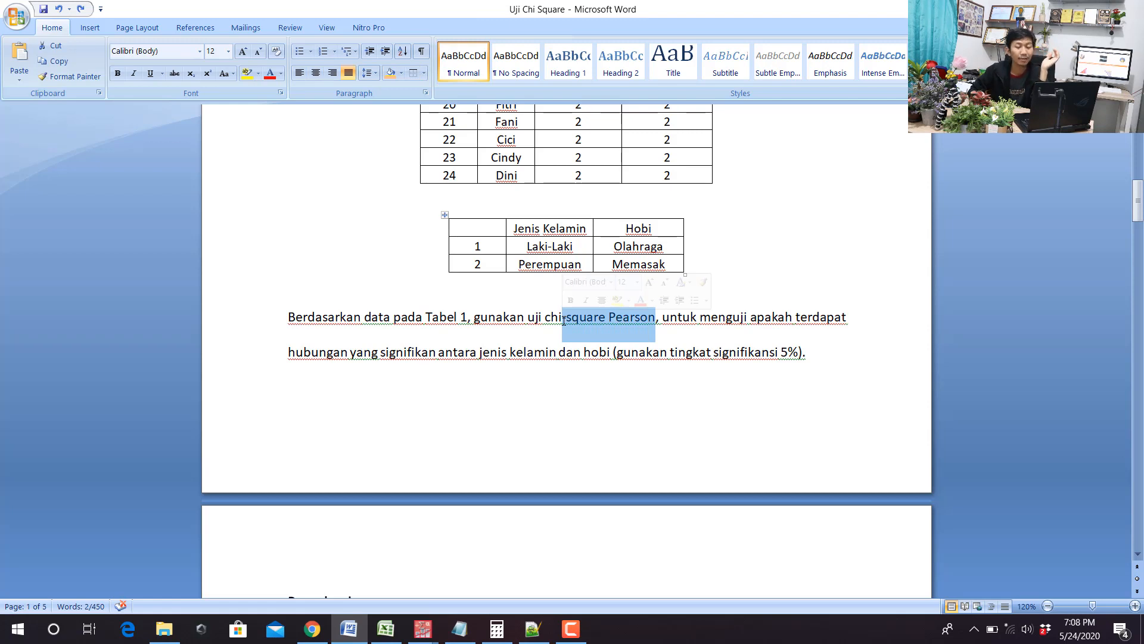
left_click_drag(752, 319, 437, 358)
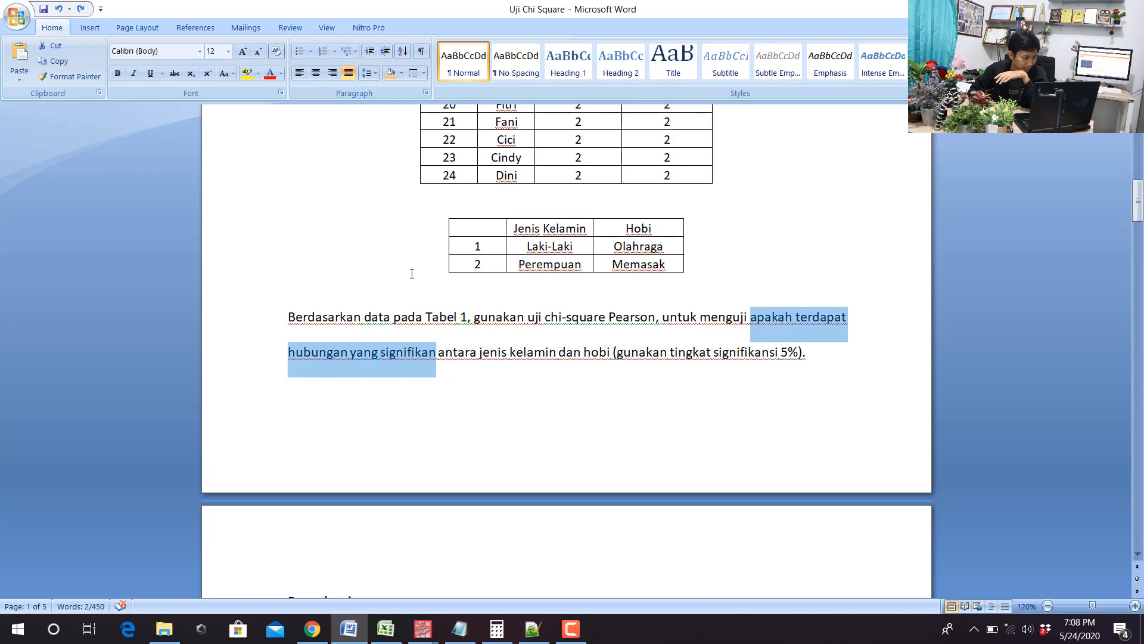
left_click(246, 73)
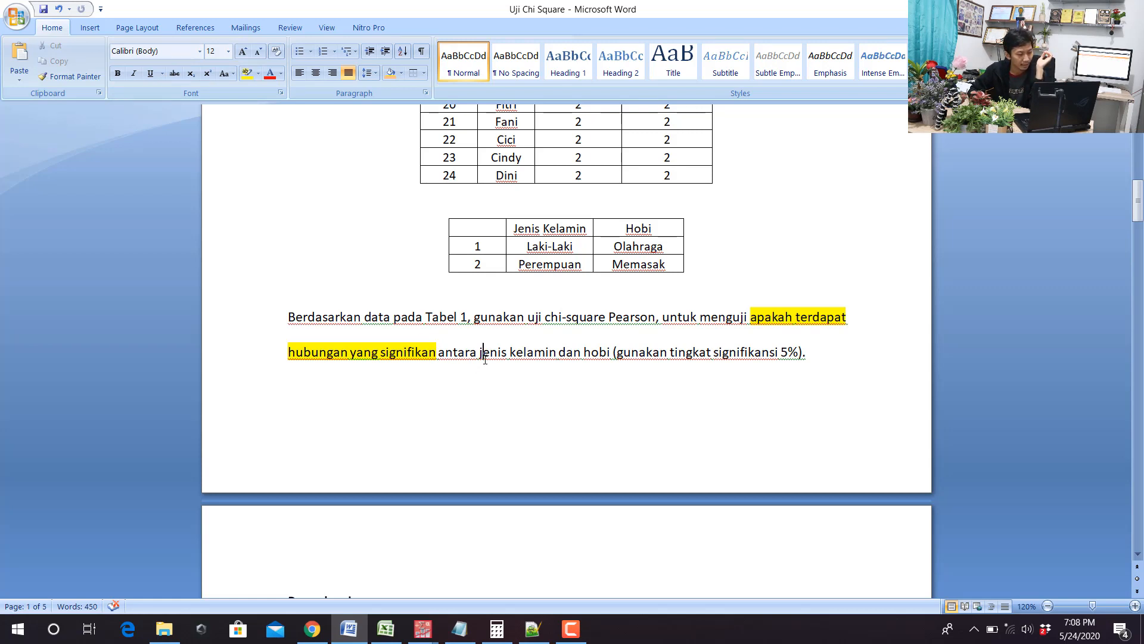
left_click_drag(480, 356, 603, 368)
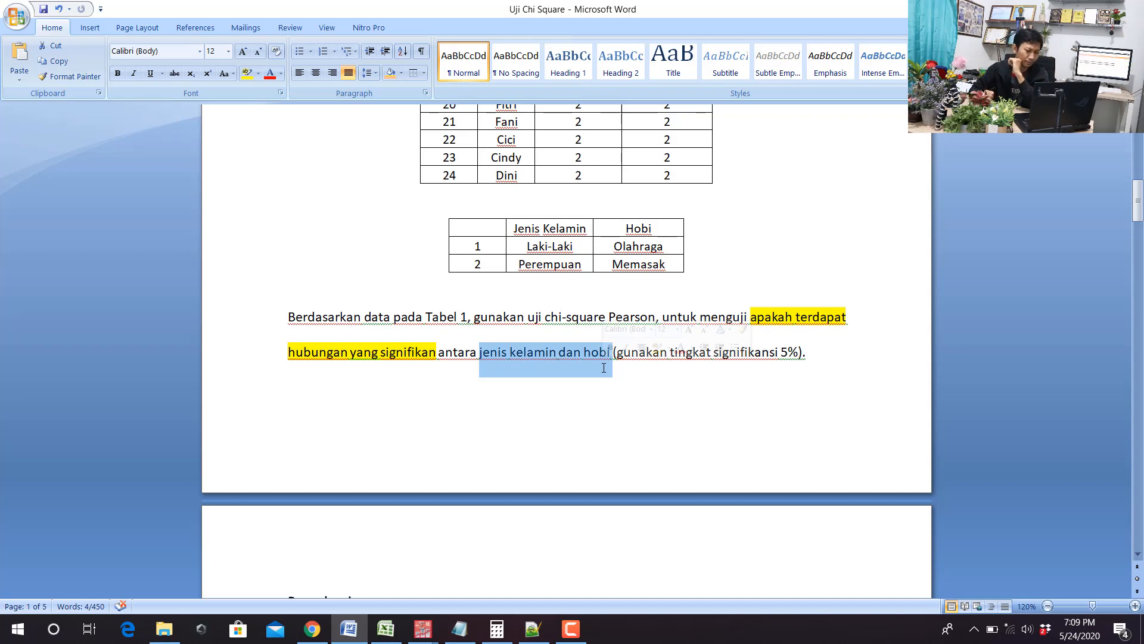
Go through the solution steps listed under Penyelesaian, selecting the observed frequency, expected frequency, chi-square Pearson and derajat bebas lines in turn.
scroll(603, 368, "up", 2)
scroll(561, 400, "down", 3)
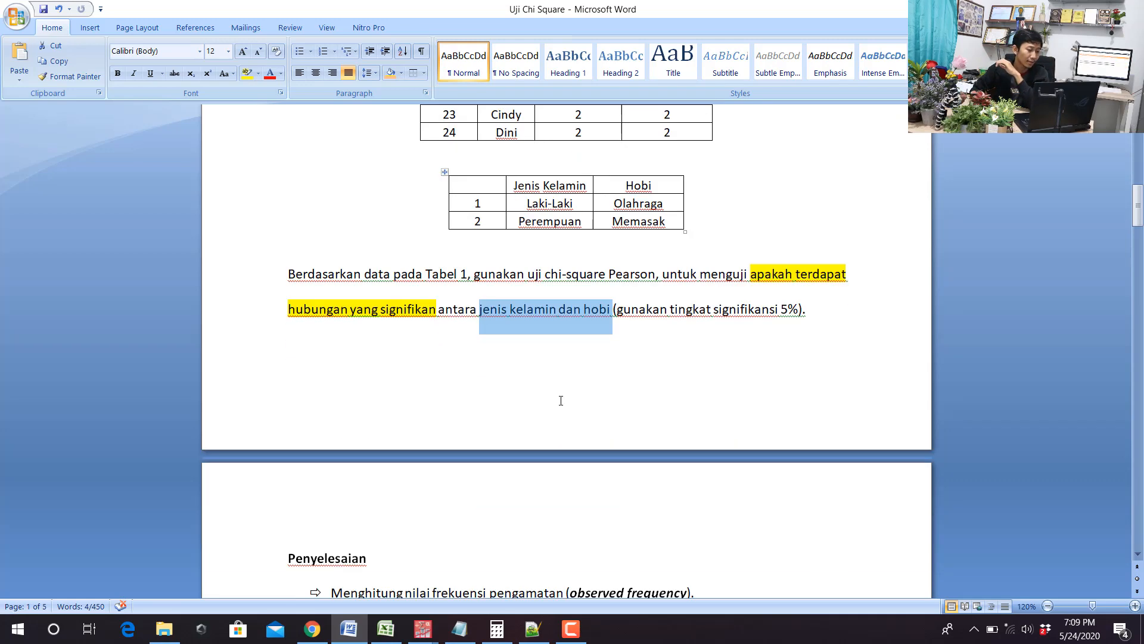
scroll(561, 401, "down", 9)
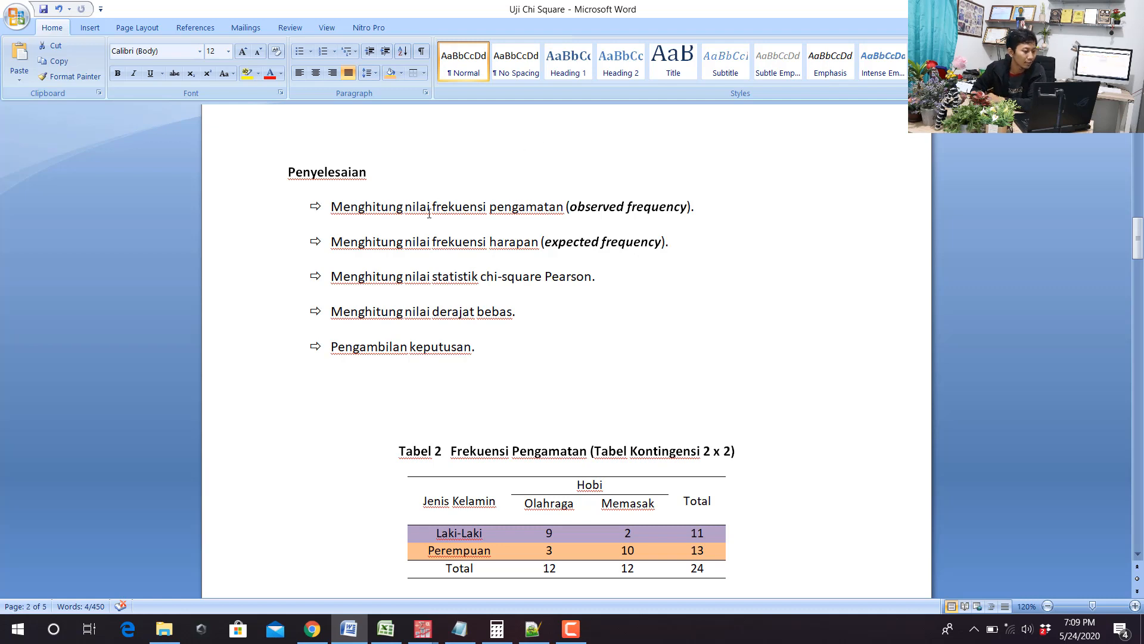
left_click_drag(419, 207, 647, 204)
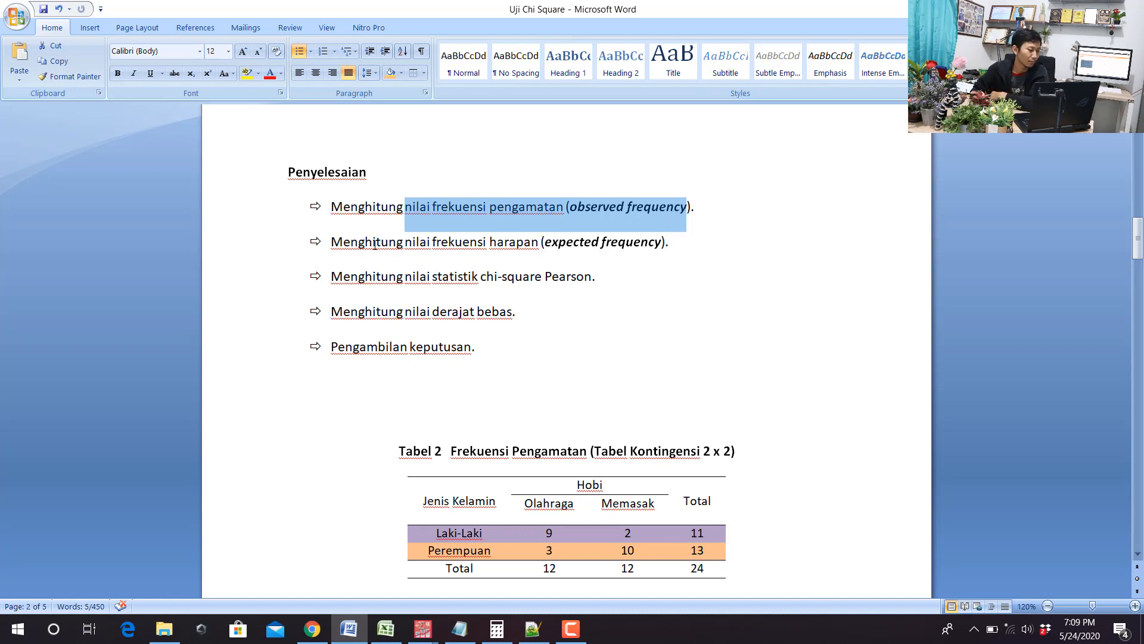
left_click_drag(375, 243, 615, 261)
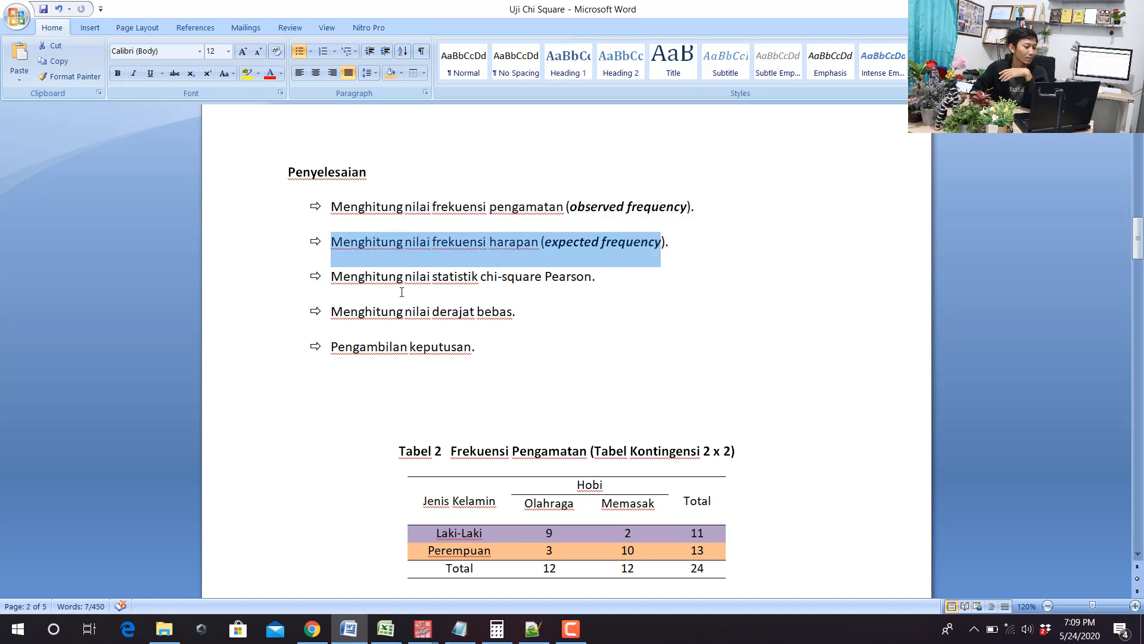
left_click_drag(331, 276, 564, 276)
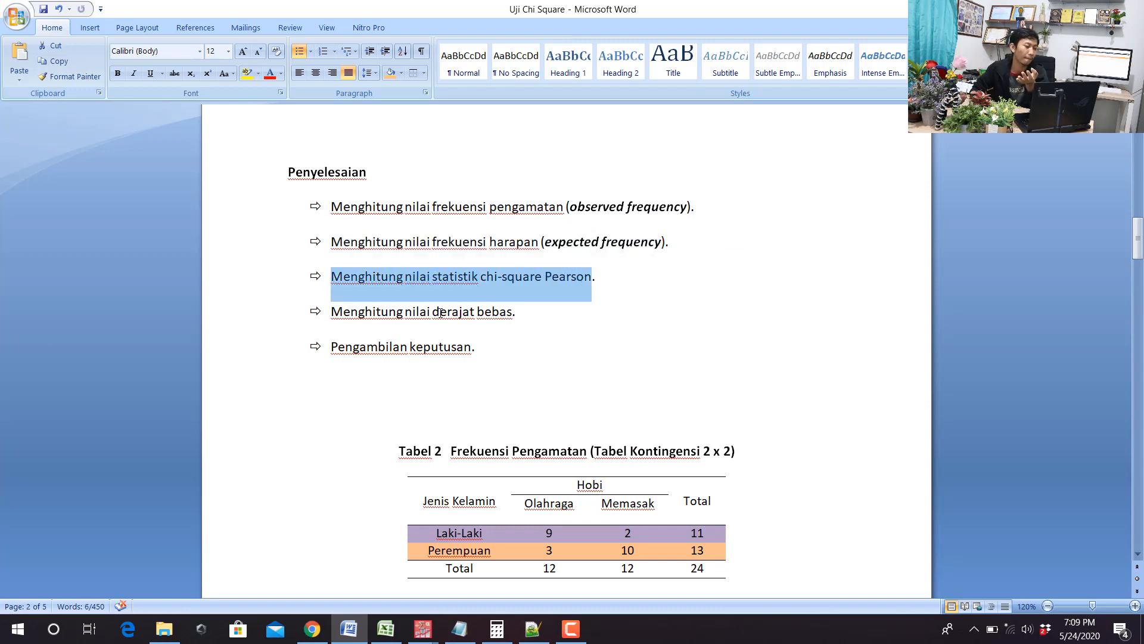
left_click_drag(331, 311, 512, 312)
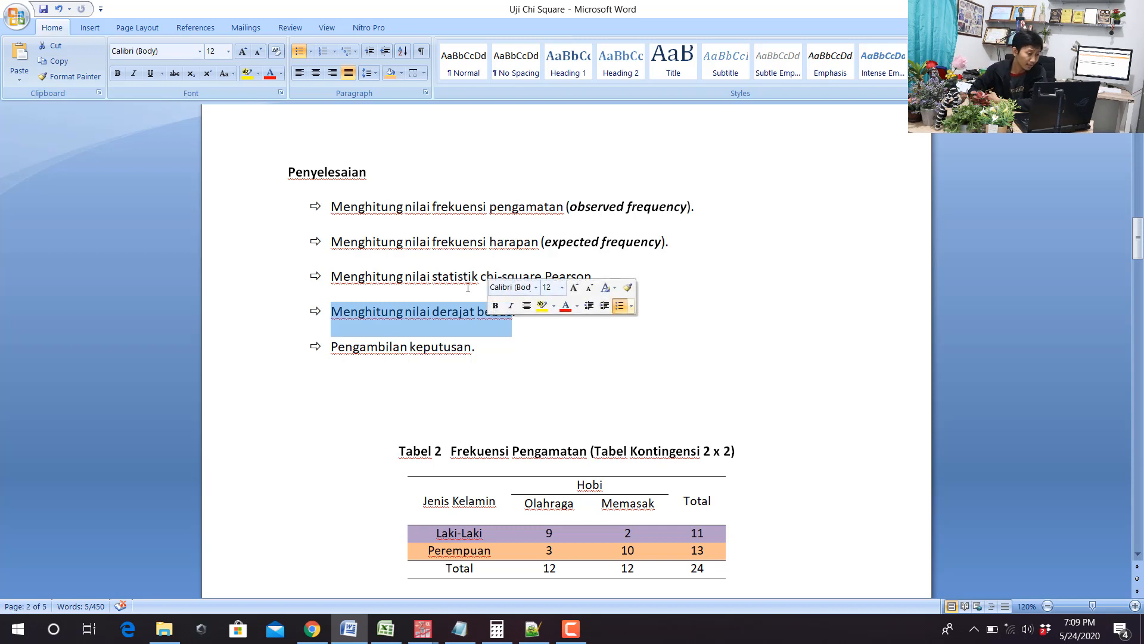
left_click(499, 238)
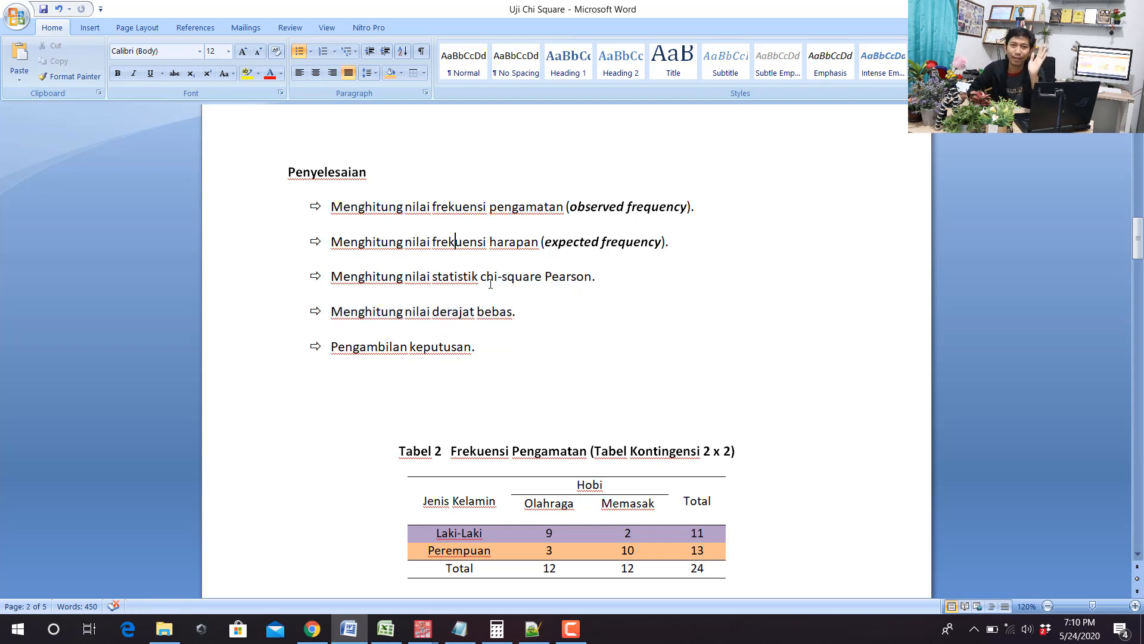
Switch to SPSS and close the existing Output1 viewer window.
scroll(534, 268, "down", 3)
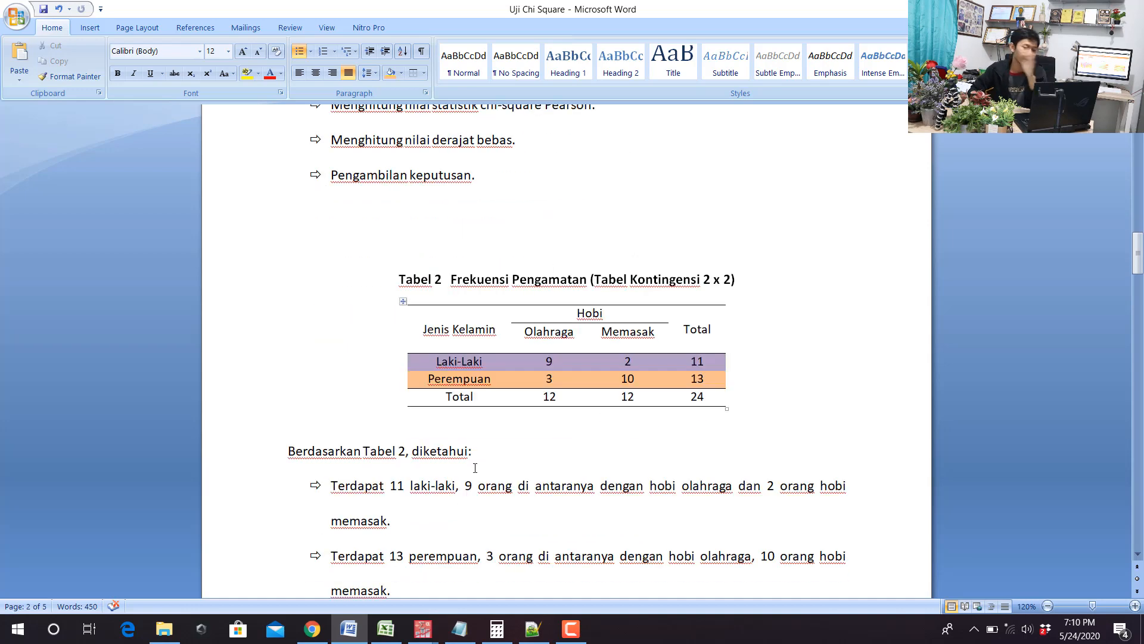
left_click(422, 628)
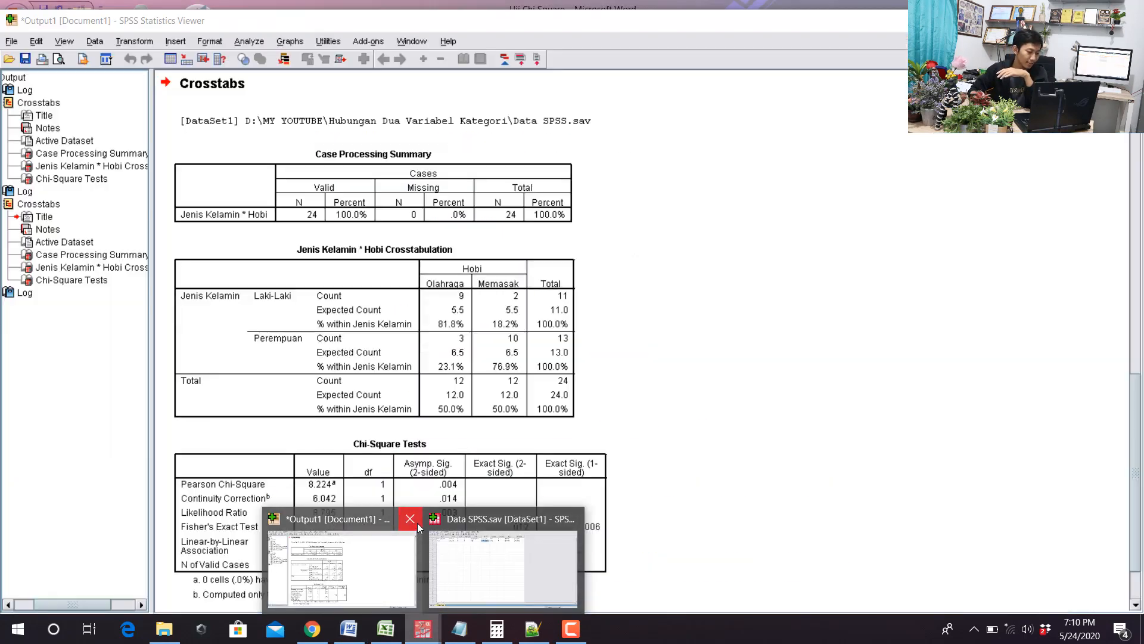
left_click(410, 520)
left_click(566, 357)
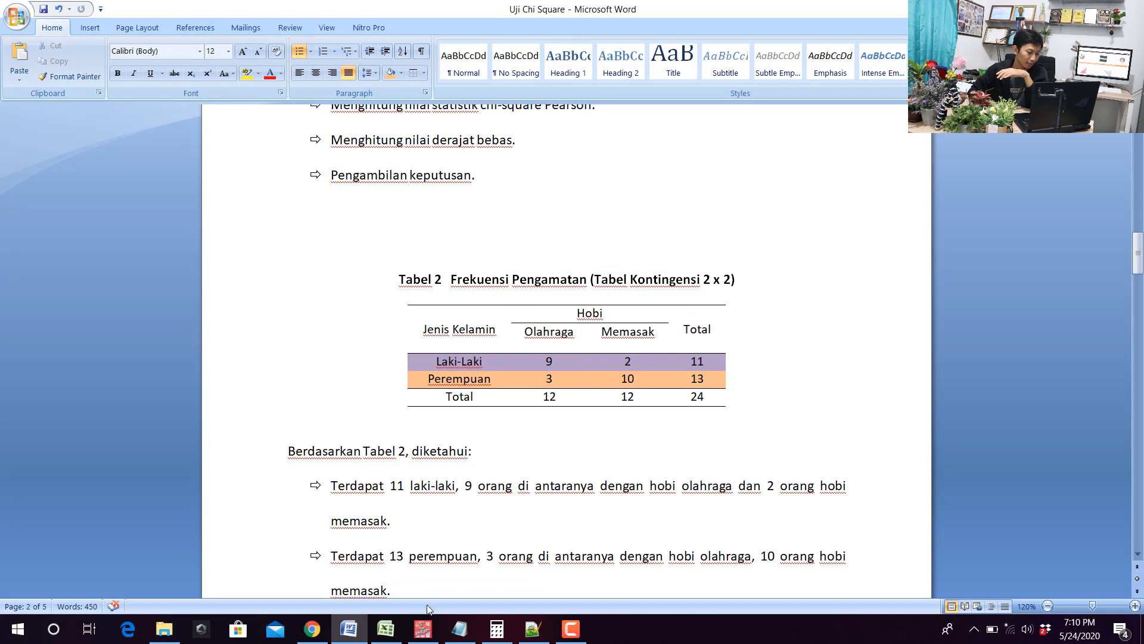
Show the case data of Data SPSS.sav in SPSS and widen the Jenis_Kelamin column until its name fits on one line.
left_click(423, 628)
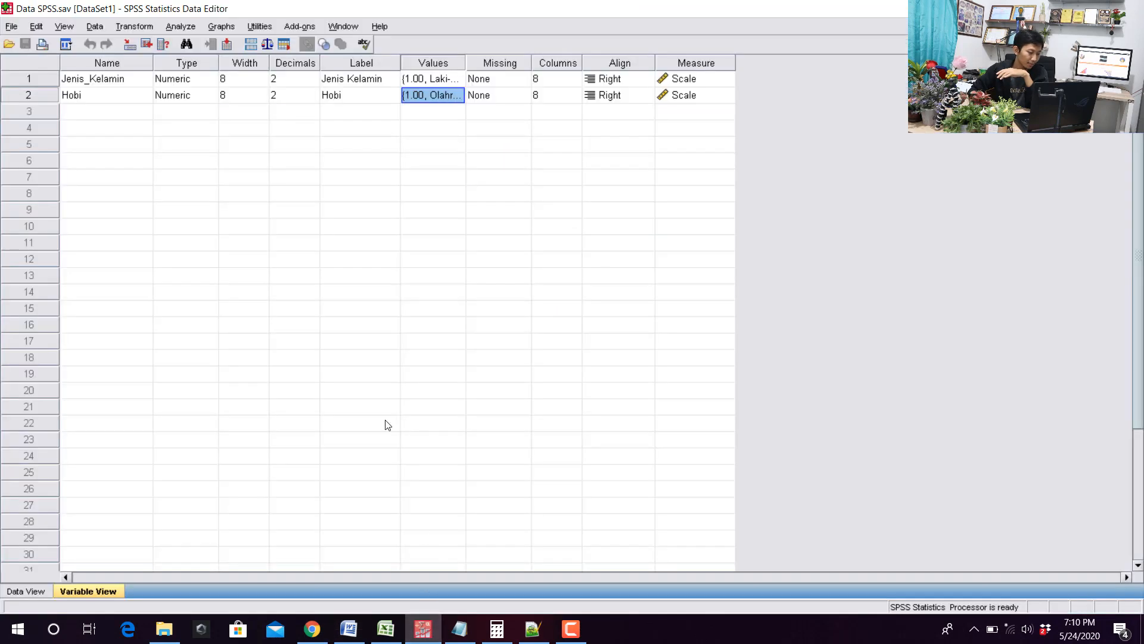
left_click(26, 592)
scroll(199, 171, "up", 7)
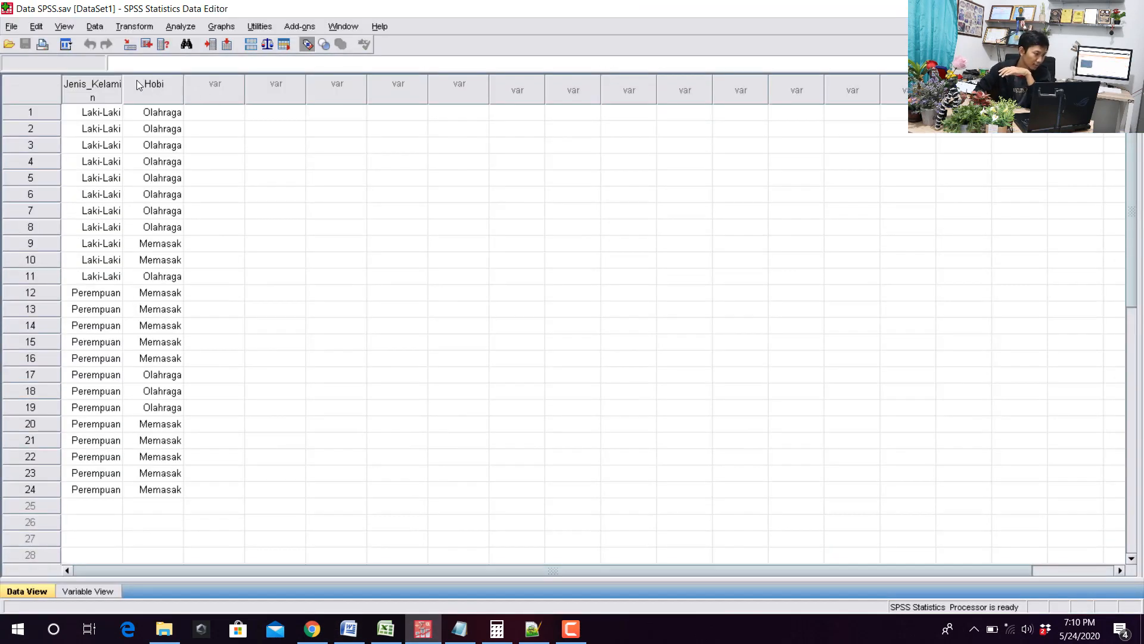
left_click_drag(121, 83, 149, 83)
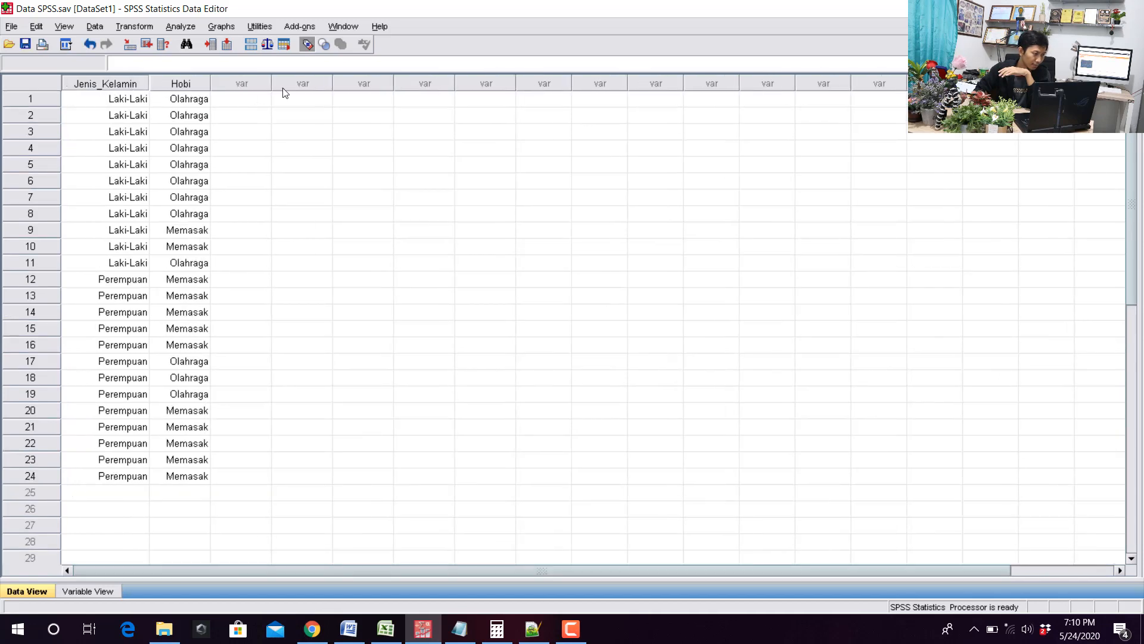
Switch the SPSS data from value labels to numeric codes, check the codes of case 1, and display the value labels again.
left_click(306, 44)
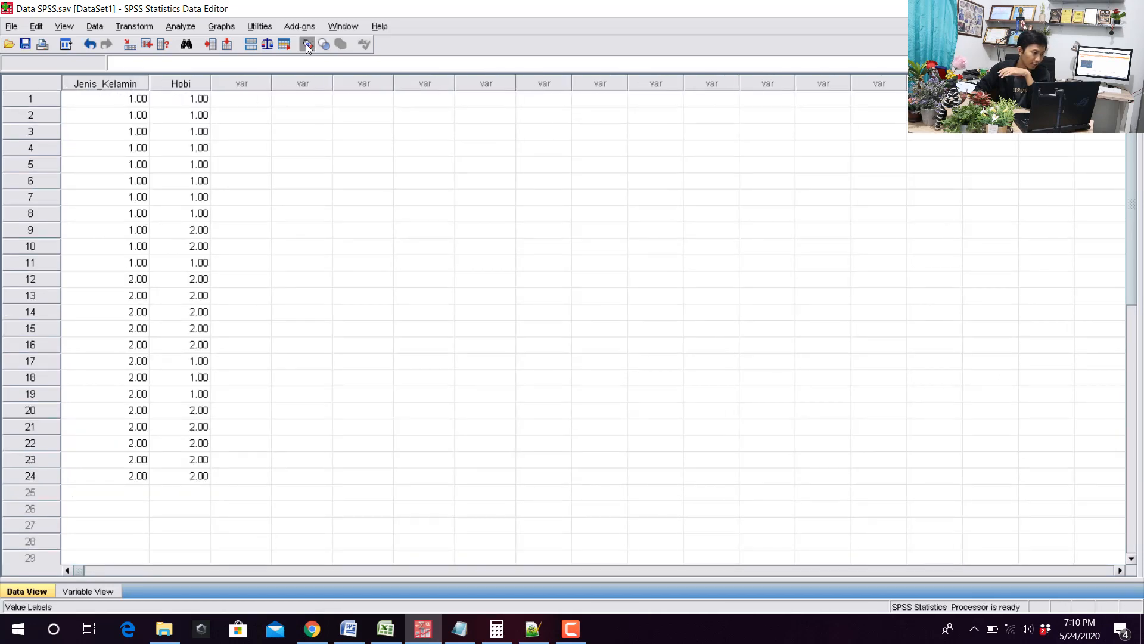
left_click(33, 98)
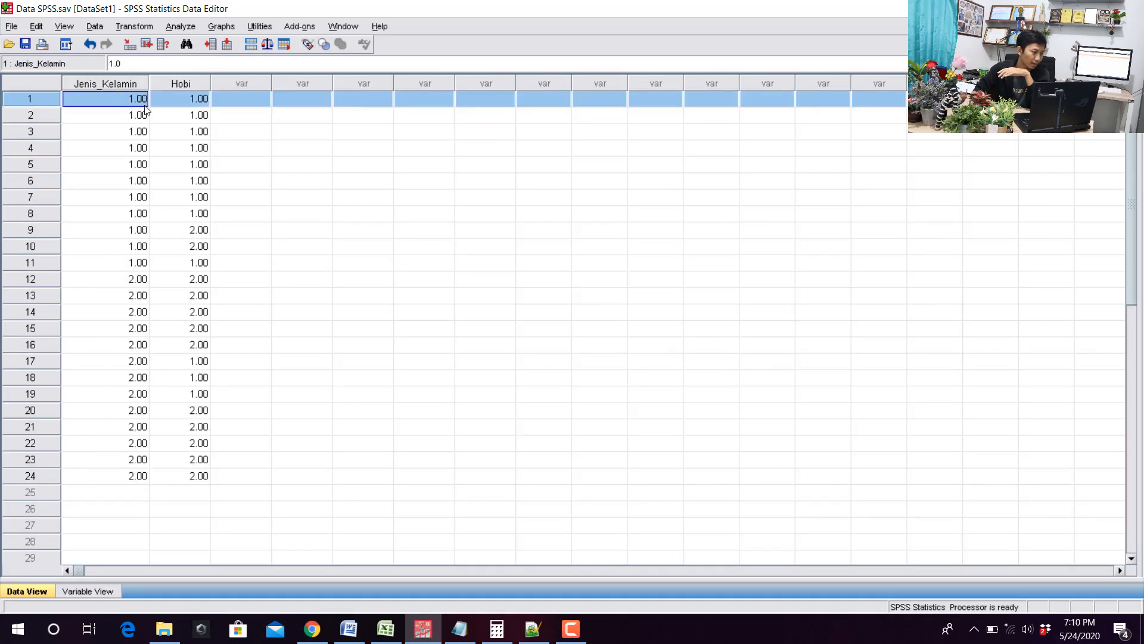
left_click(282, 45)
left_click(735, 123)
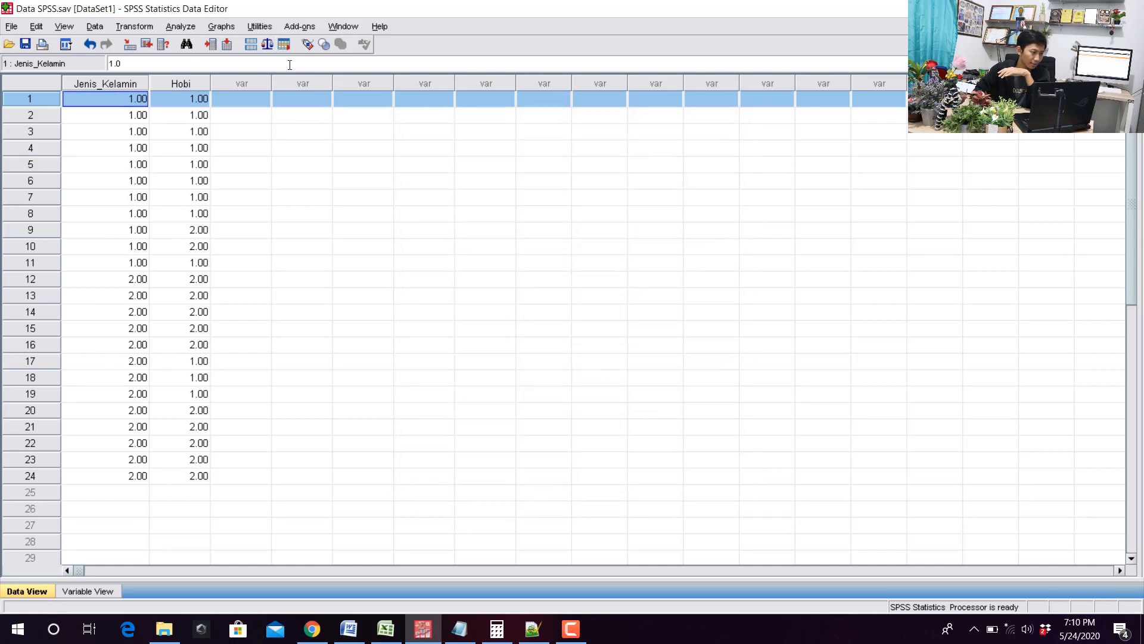
left_click(305, 44)
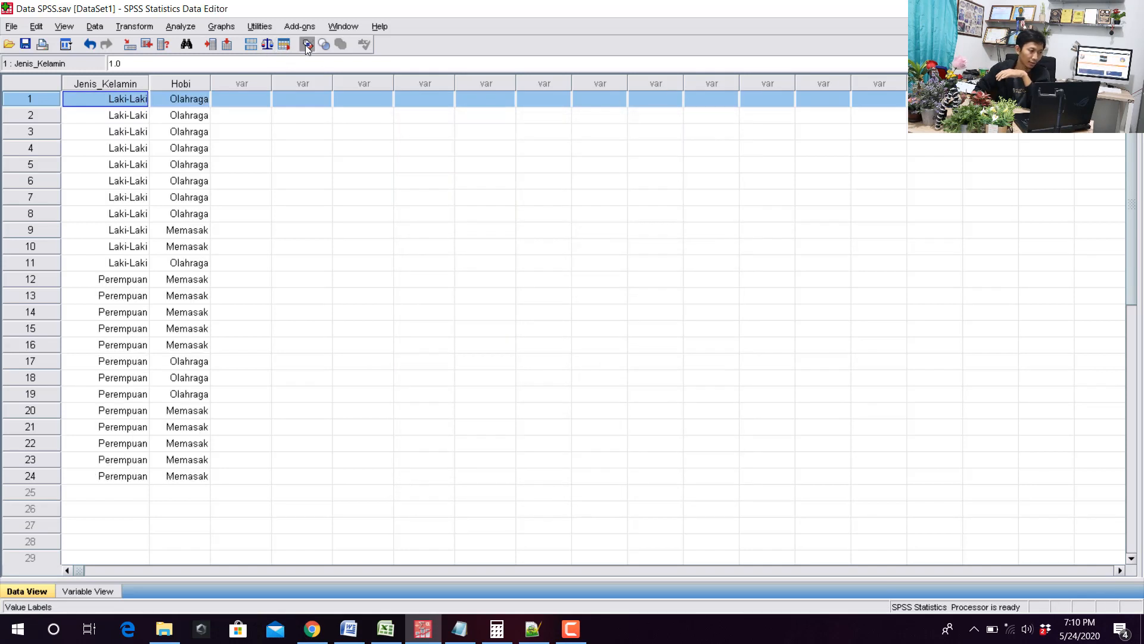
Switch to the Word document and compare Tabel 1 and its code legend with the SPSS data.
left_click(348, 629)
scroll(420, 511, "up", 10)
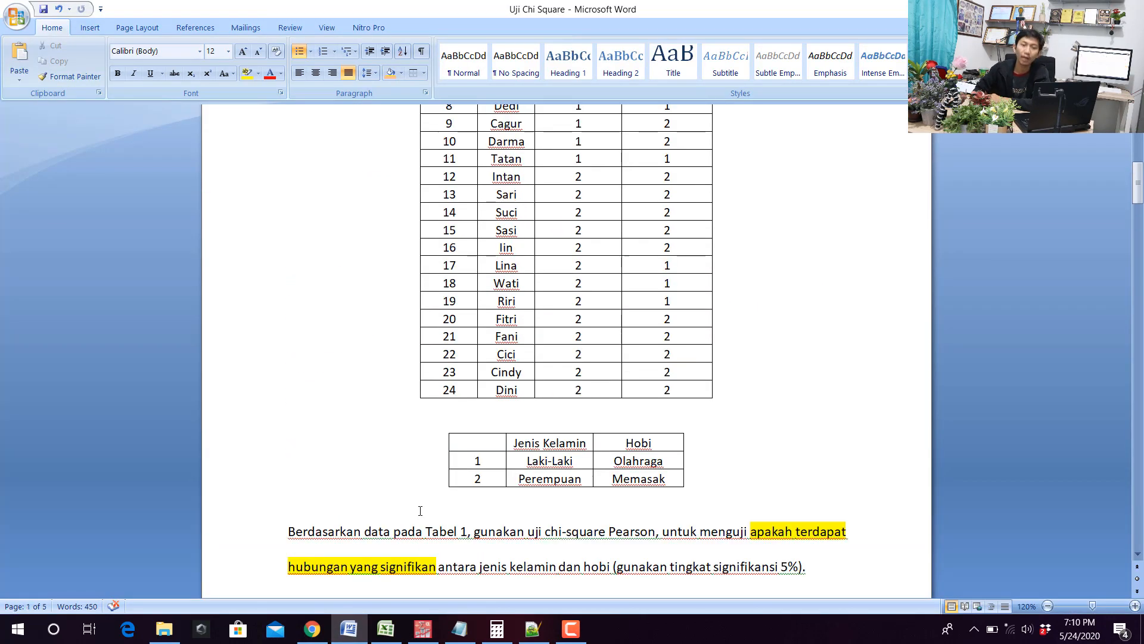
scroll(421, 511, "down", 4)
scroll(421, 510, "down", 5)
Switch to SPSS, open the Crosstabs analysis and reset its settings.
left_click(423, 629)
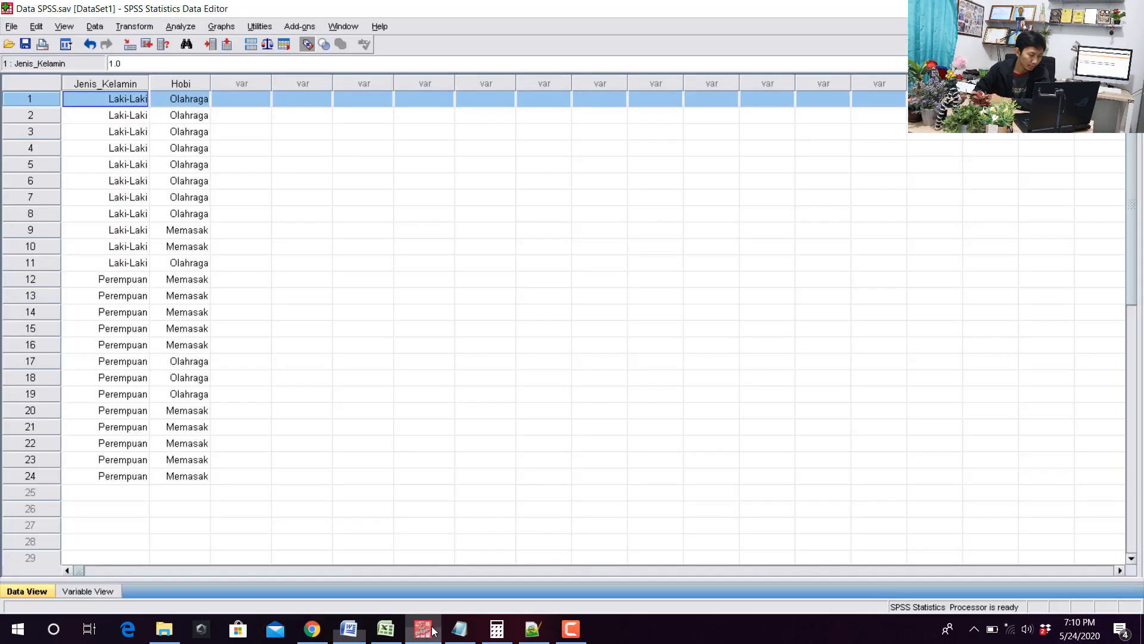
left_click(190, 26)
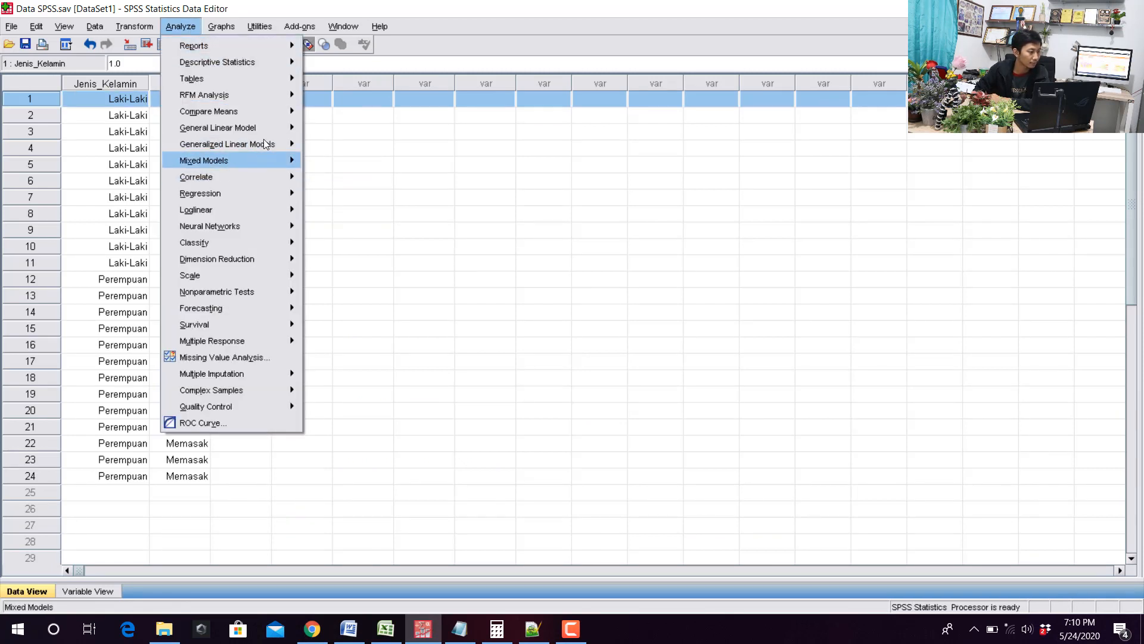
mouse_move(271, 56)
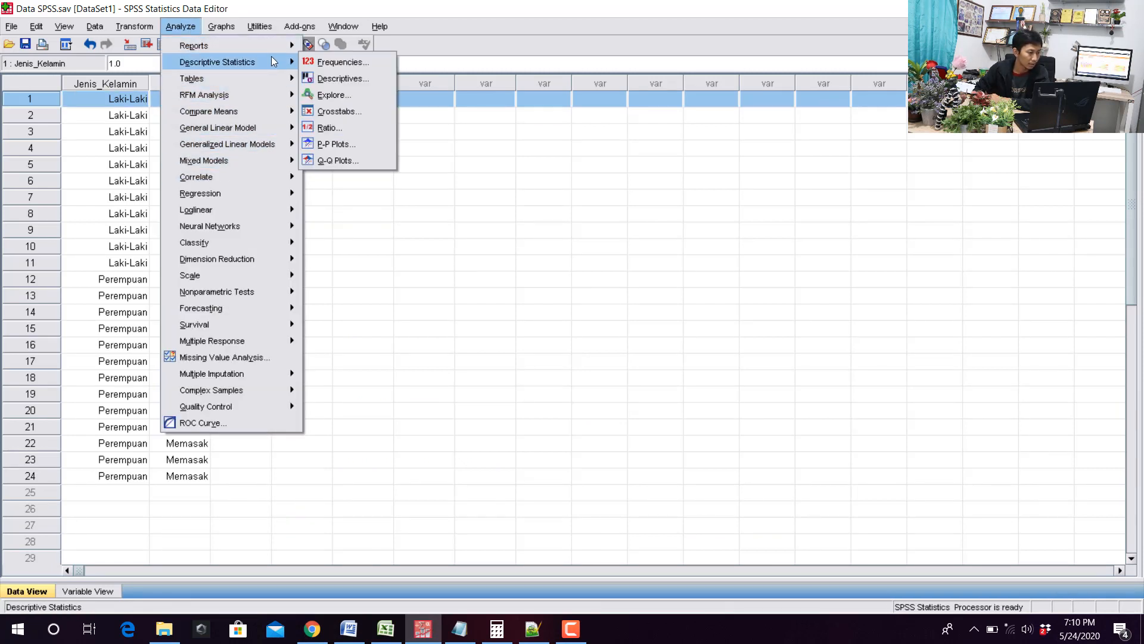
left_click(351, 112)
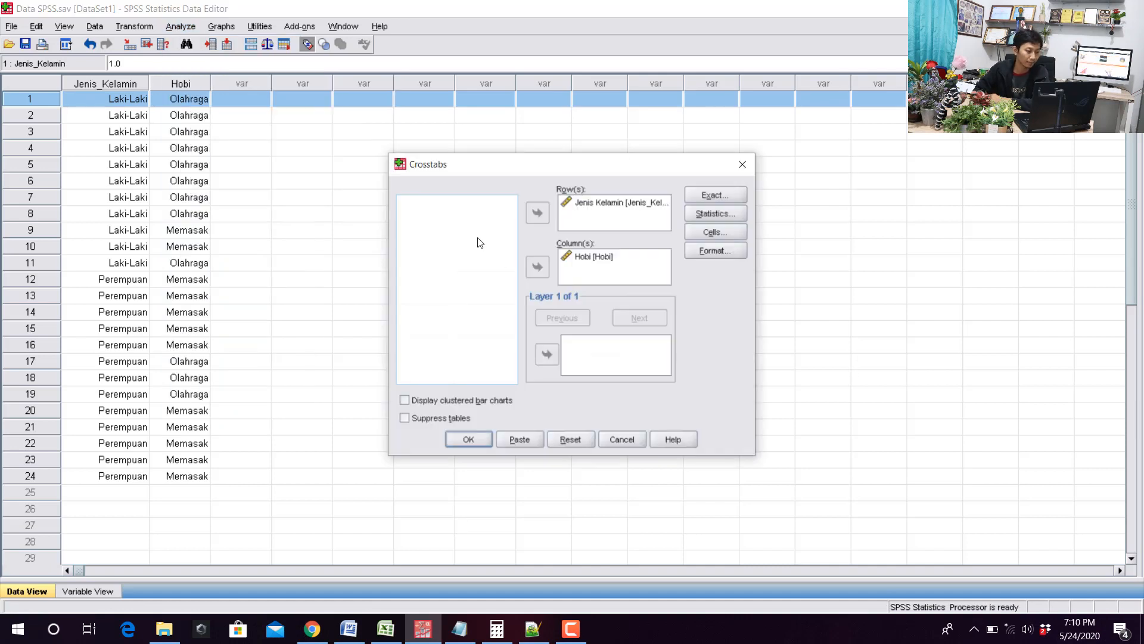
left_click(570, 440)
Run the crosstabulation with Jenis Kelamin as the row variable and Hobi as the column variable.
left_click(537, 211)
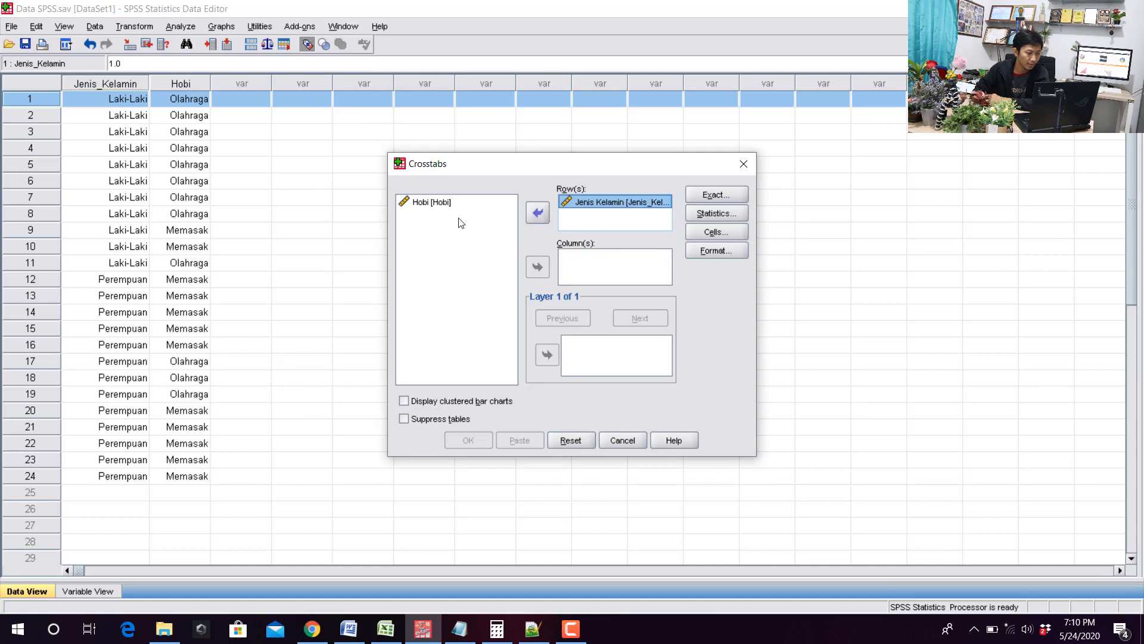
left_click(441, 202)
left_click(537, 266)
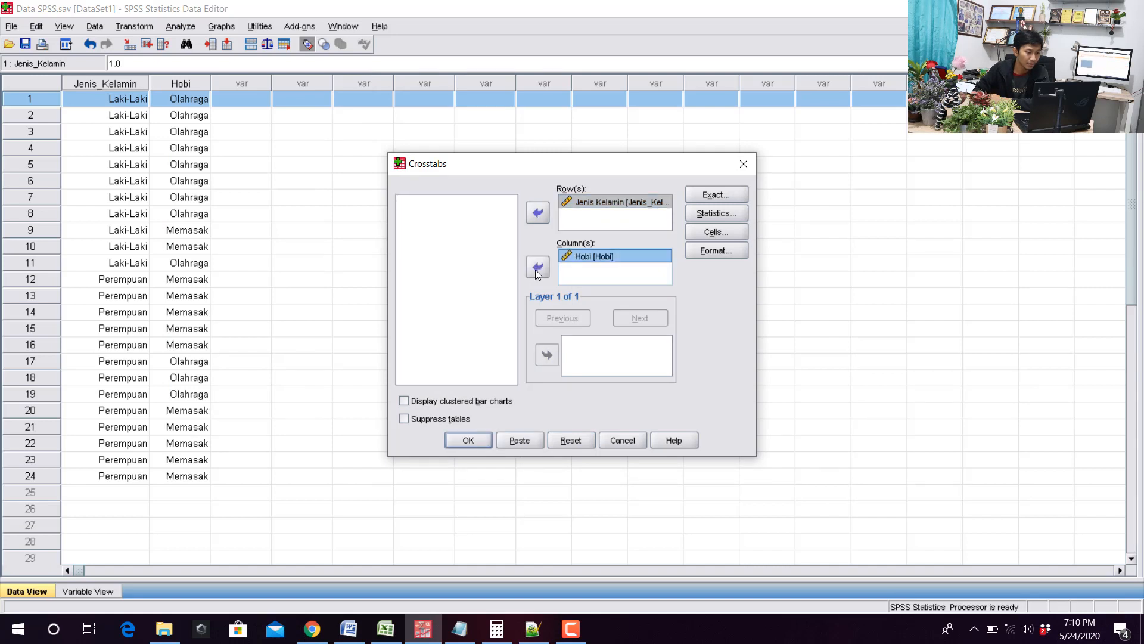
left_click(590, 208)
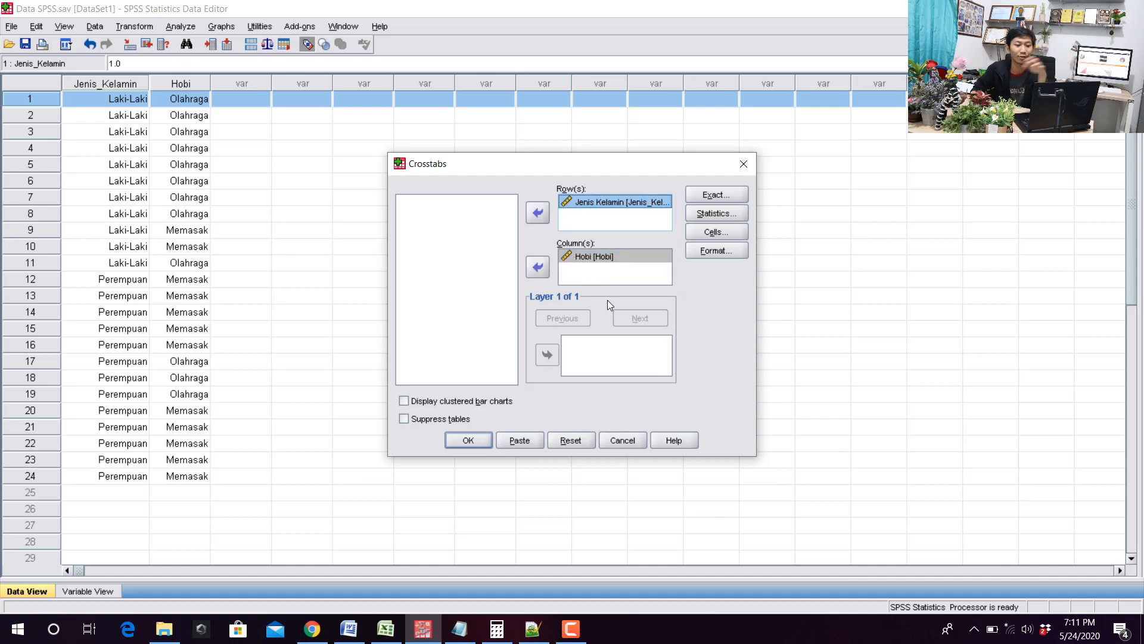
left_click(477, 438)
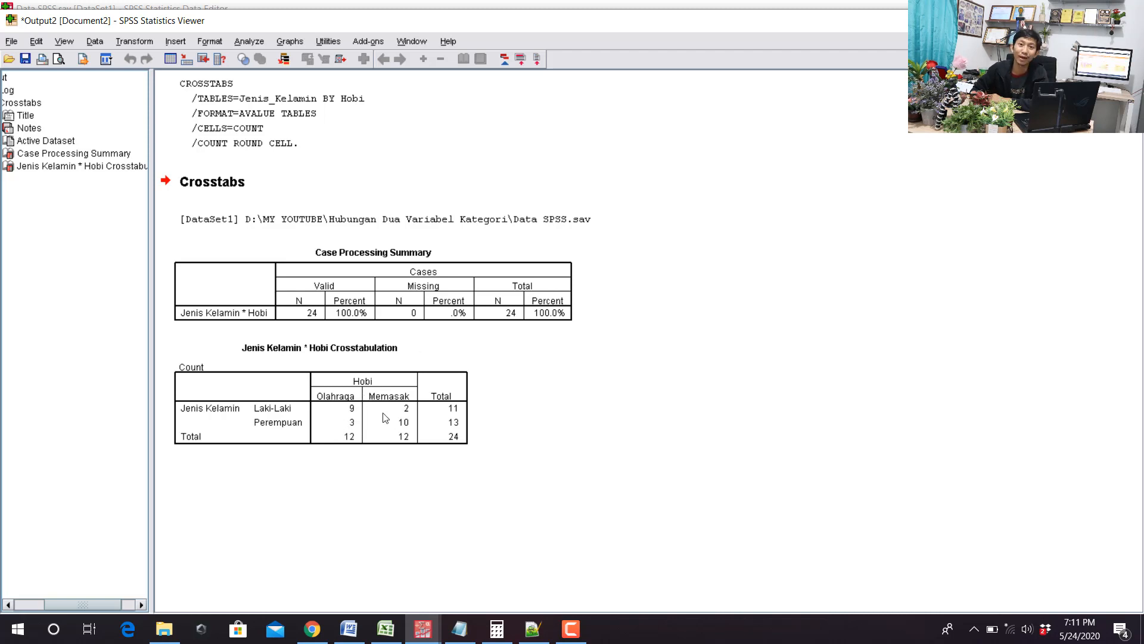
Switch to the Word document and compare Tabel 2 and its interpretation with the SPSS crosstabulation.
left_click(348, 628)
scroll(536, 441, "down", 5)
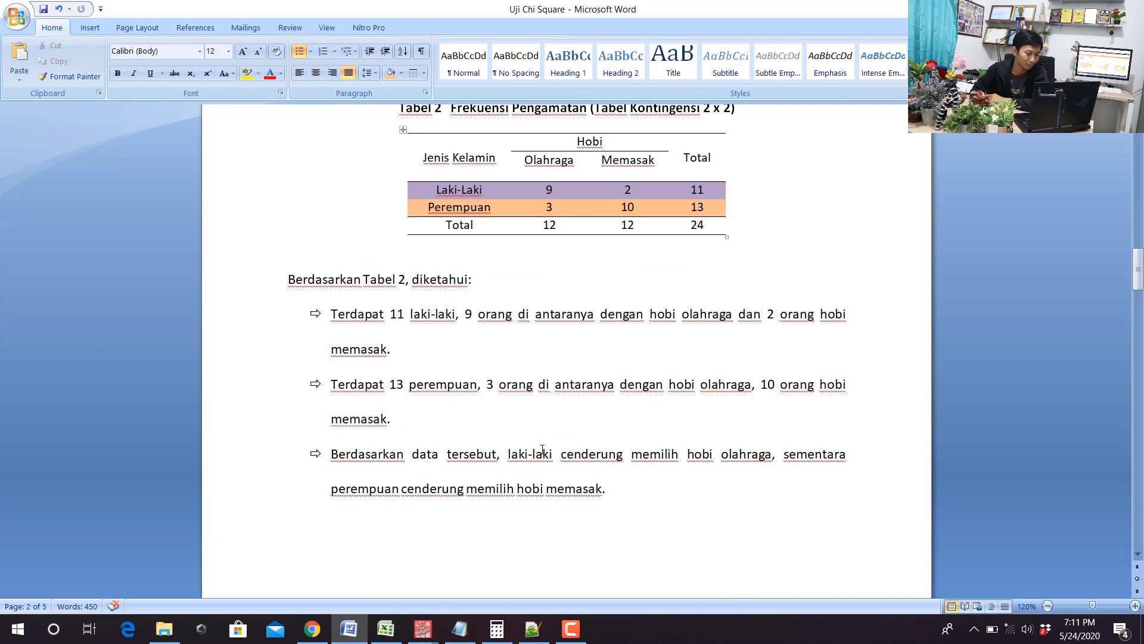